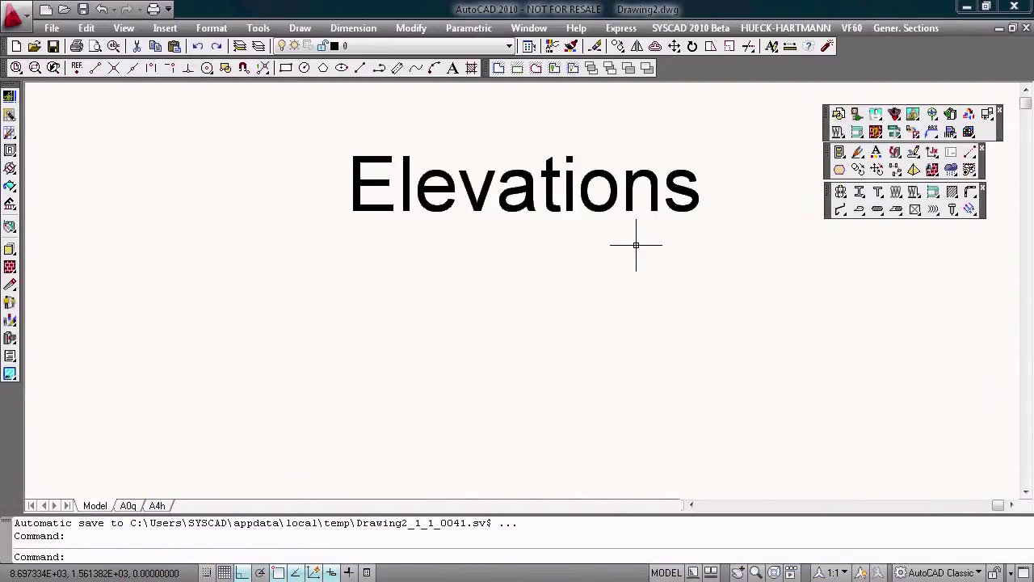
# Start a new Turbo View elevation and set the grid width to 4 fields with a total of 4000 mm.
pyautogui.click(905, 27)
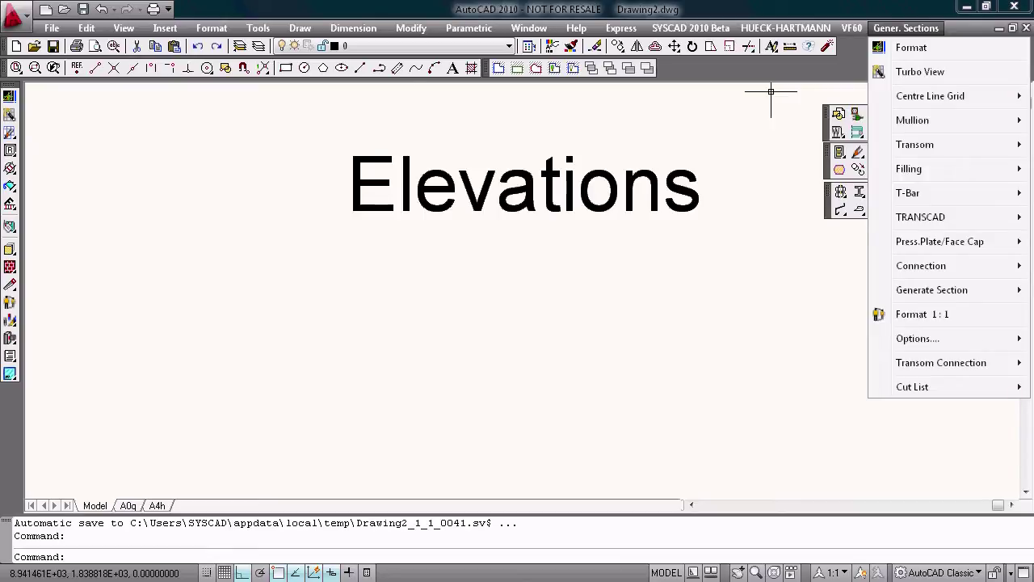
pyautogui.press('Down')
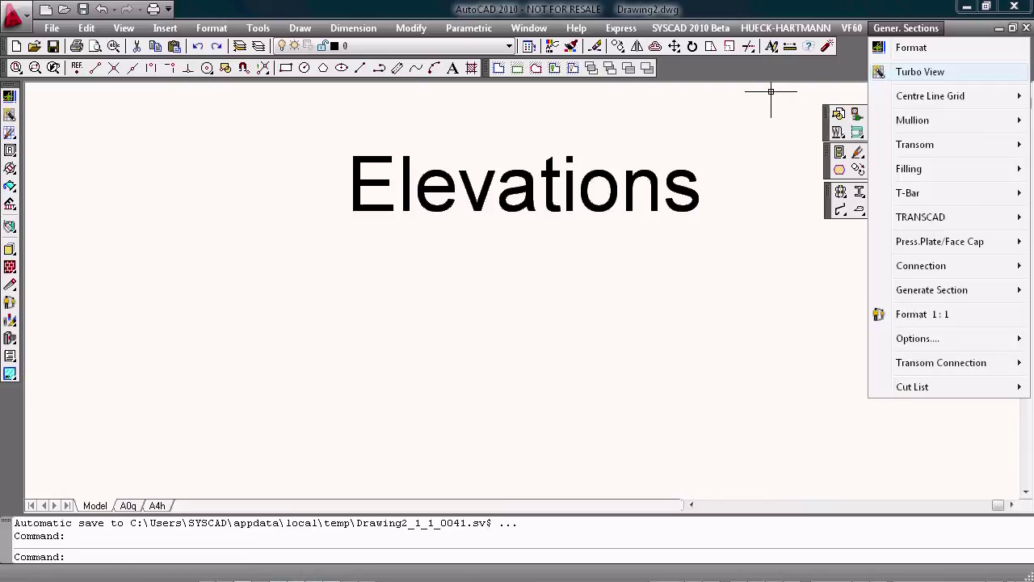
pyautogui.press('Return')
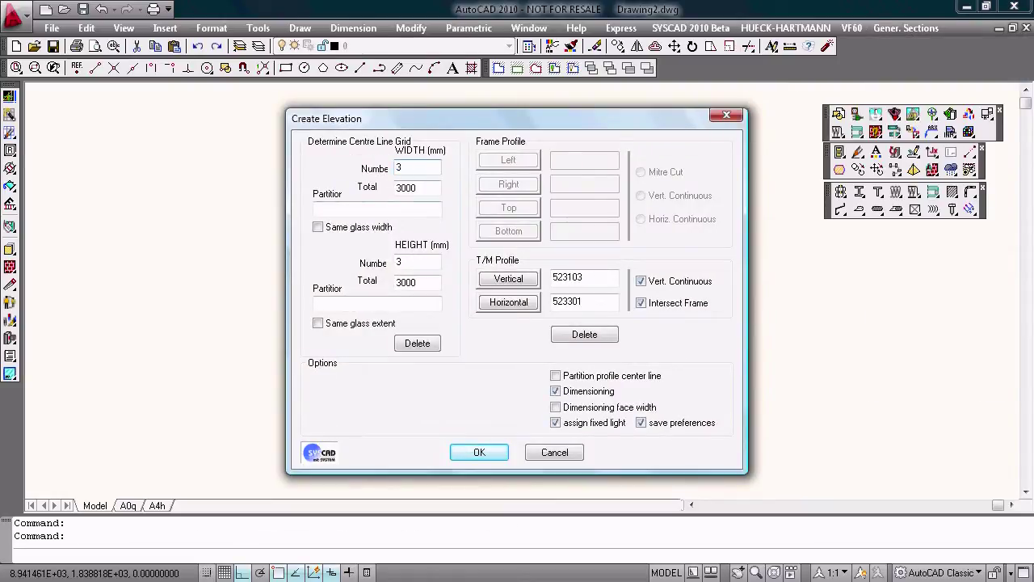
pyautogui.write('4')
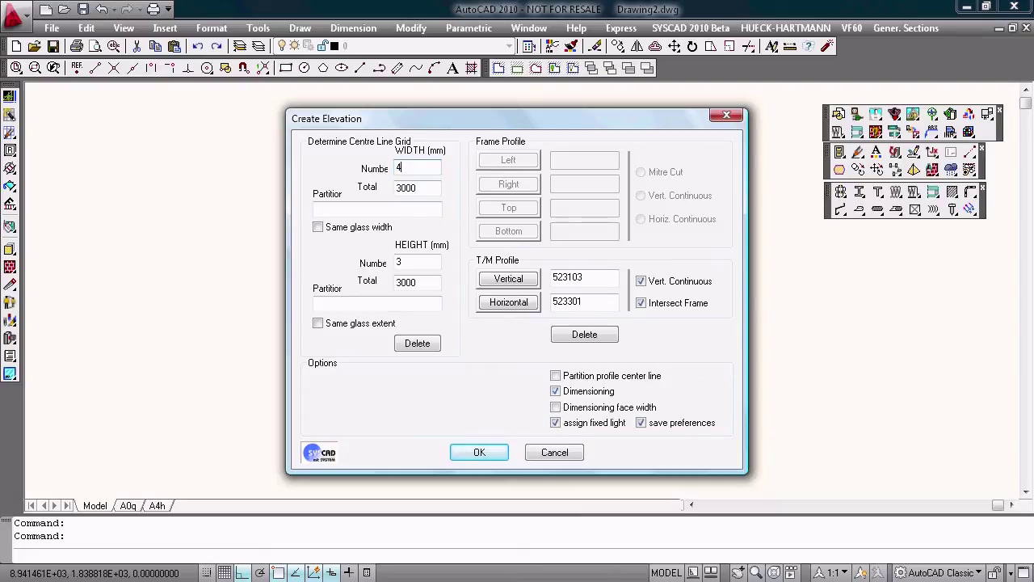
pyautogui.press('Tab')
pyautogui.write('4')
pyautogui.press('Tab')
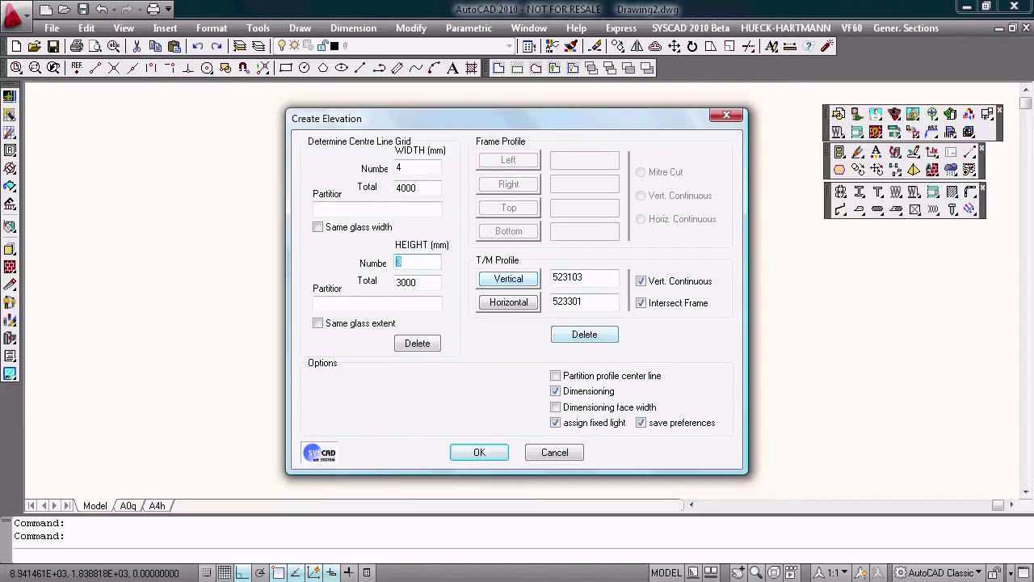
# Clear the T/M profiles and assign mullion 523103 as the vertical and transom 523301 as the horizontal profile.
pyautogui.click(584, 334)
pyautogui.click(509, 279)
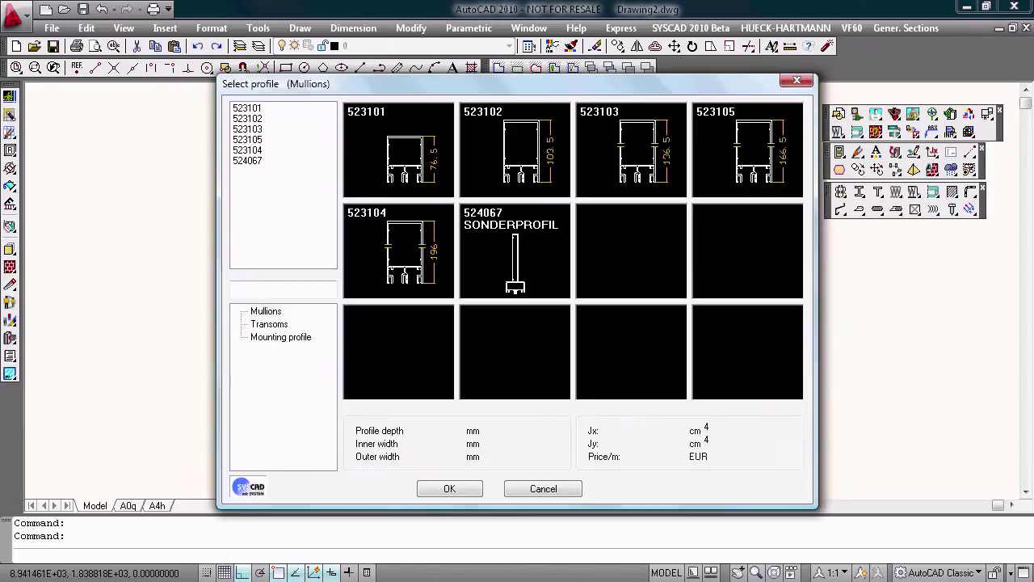
pyautogui.doubleClick(631, 149)
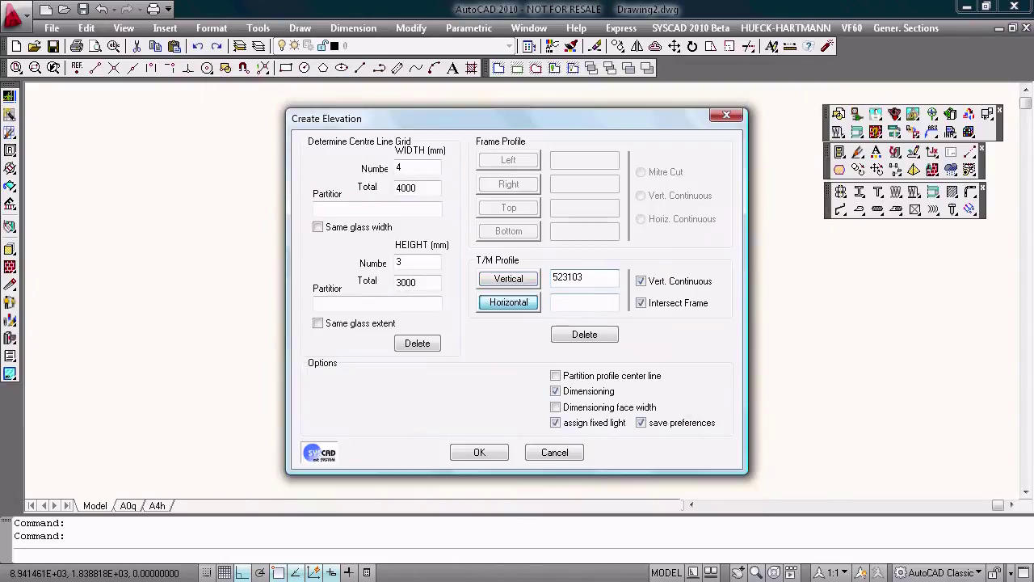
pyautogui.click(509, 304)
pyautogui.click(515, 150)
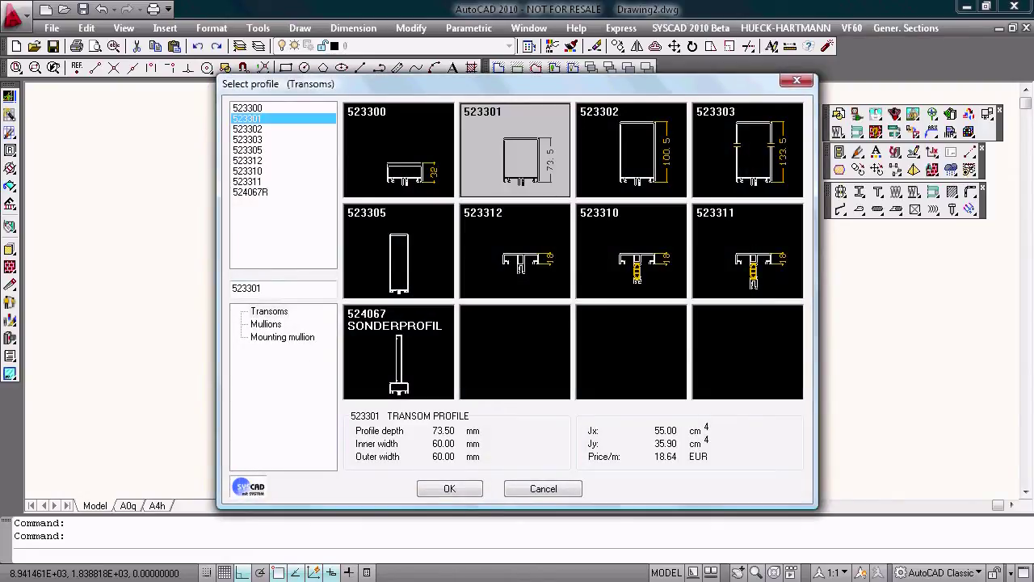
pyautogui.click(449, 489)
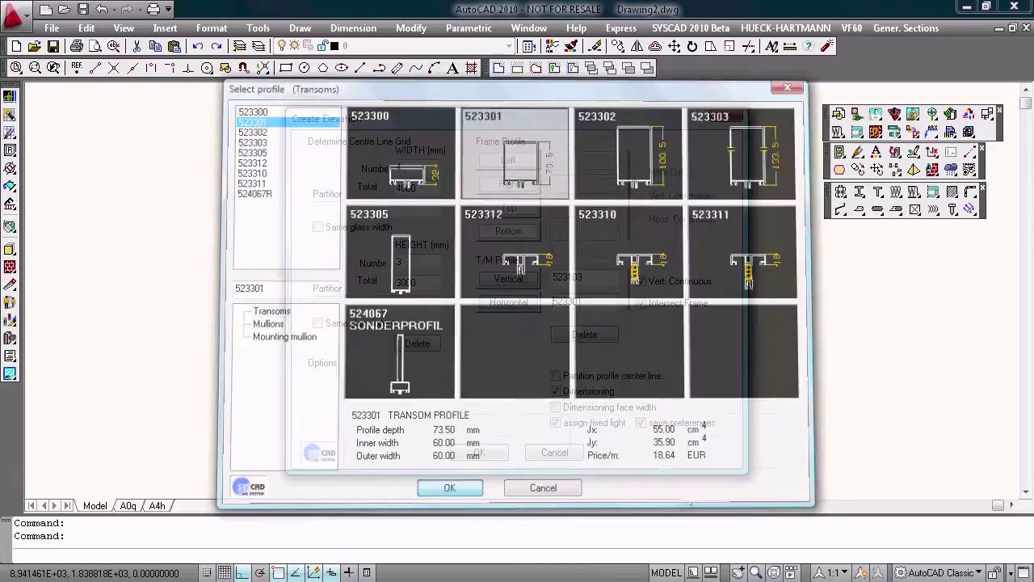
# Create the elevation below the Elevations title, accepting the 32 mm double glazing iso32_2x10 as its fixed light filling.
pyautogui.click(555, 376)
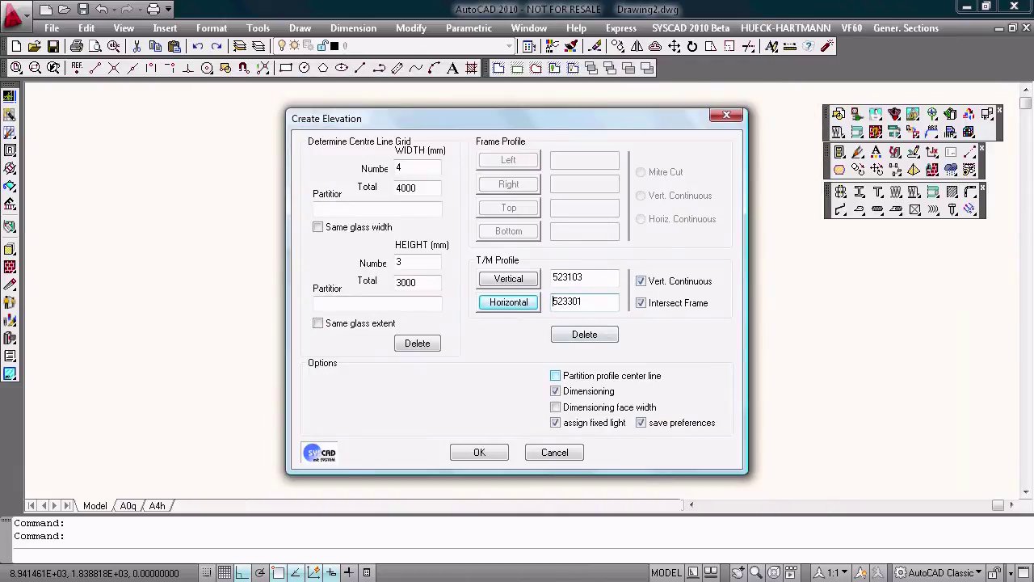
pyautogui.click(479, 452)
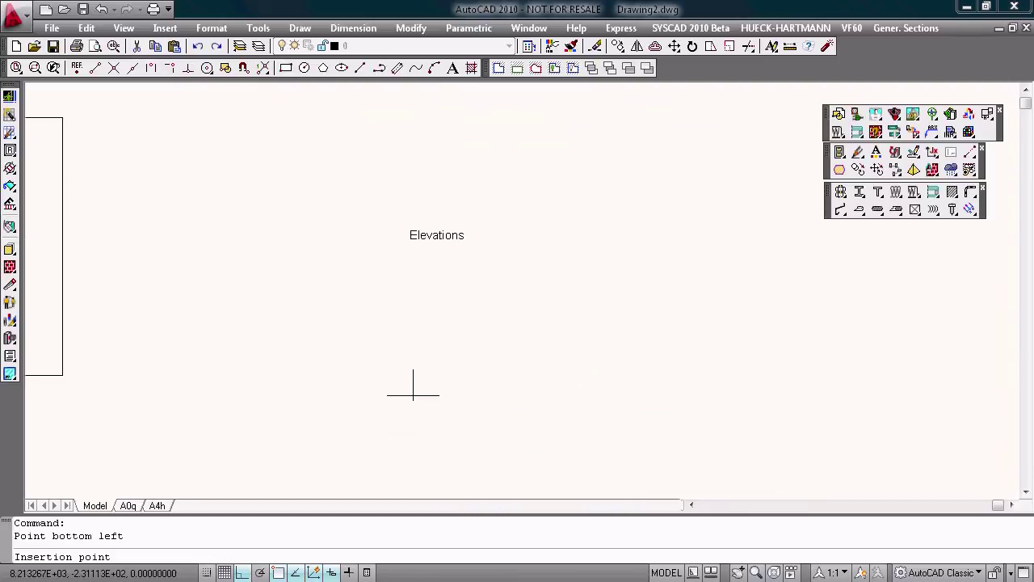
pyautogui.click(342, 438)
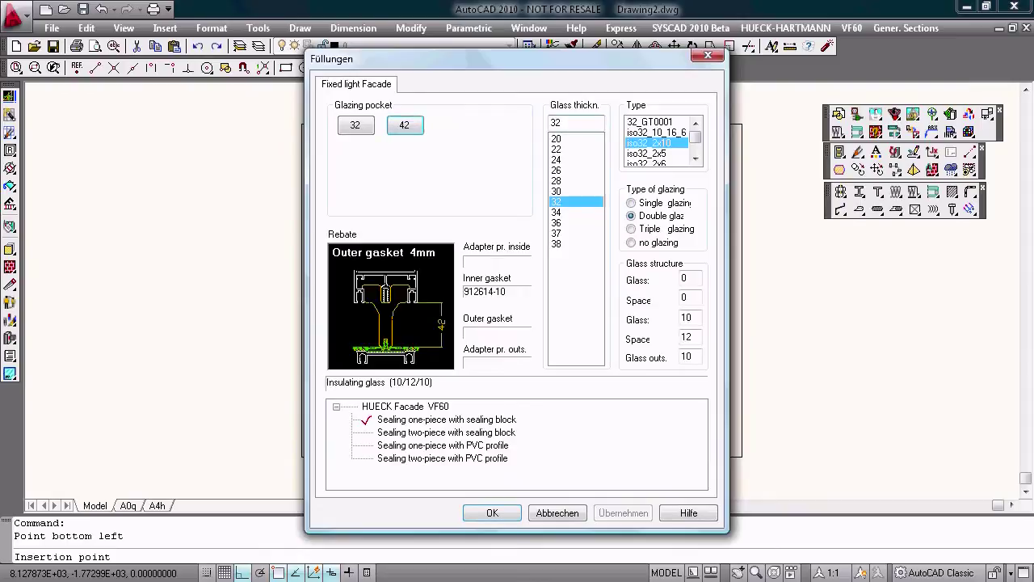
pyautogui.press('Return')
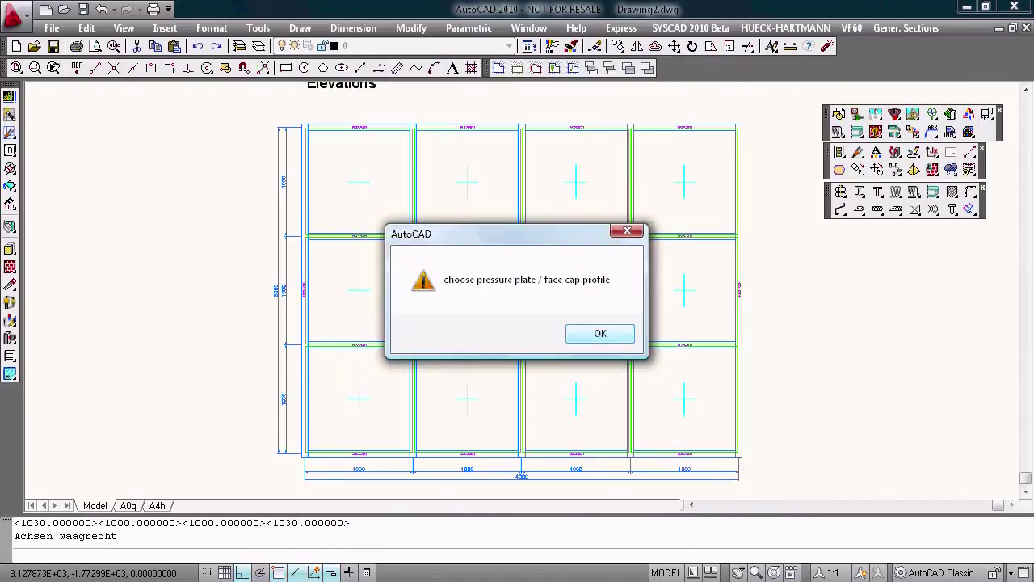
pyautogui.press('Return')
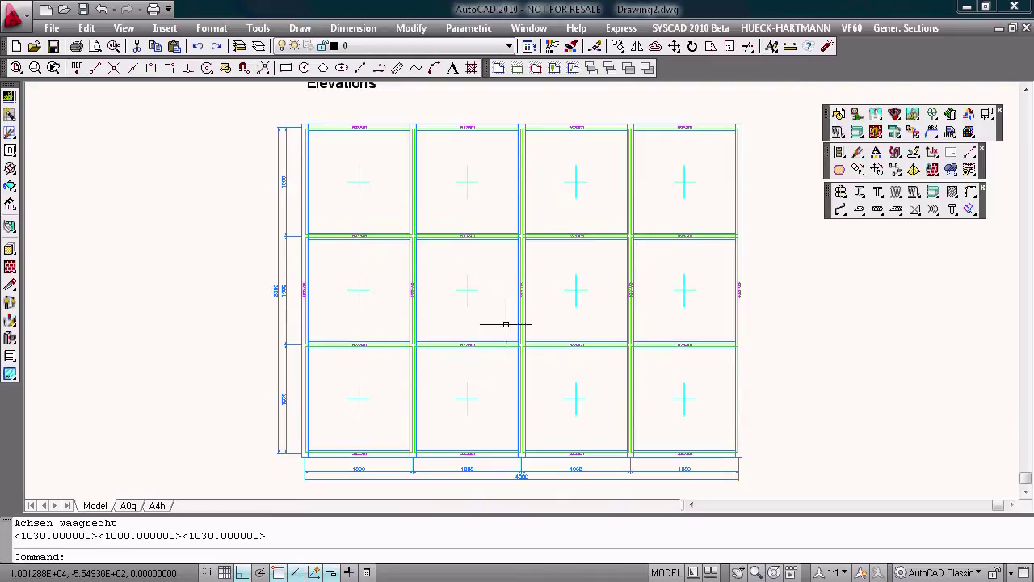
# Assign pressure plate 423400 and face cap 460601 to all the vertical mullions of the elevation.
pyautogui.scroll(-2, 506, 317)
pyautogui.moveTo(505, 314); pyautogui.dragTo(375, 281, button='middle')
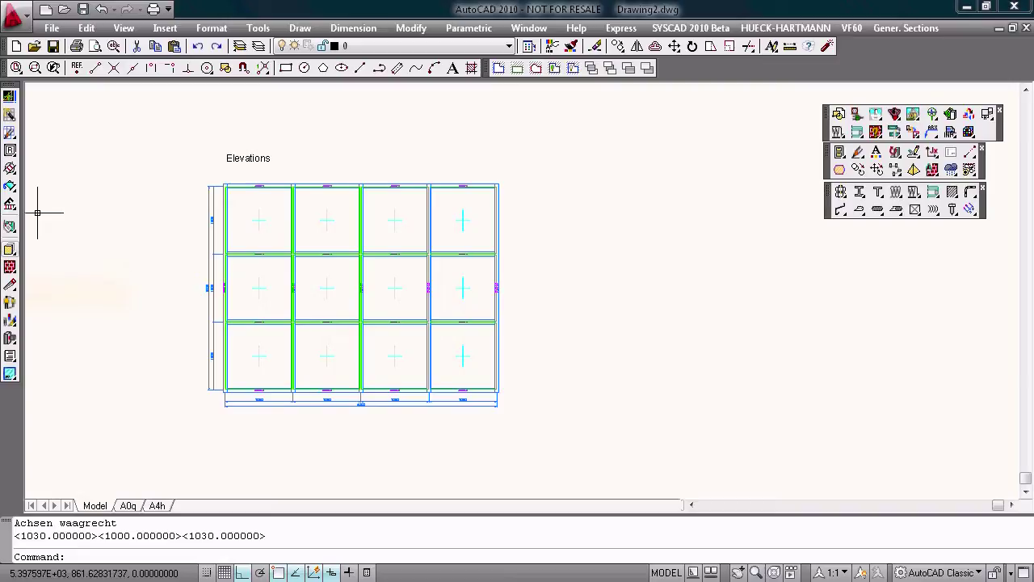
pyautogui.click(10, 249)
pyautogui.click(518, 209)
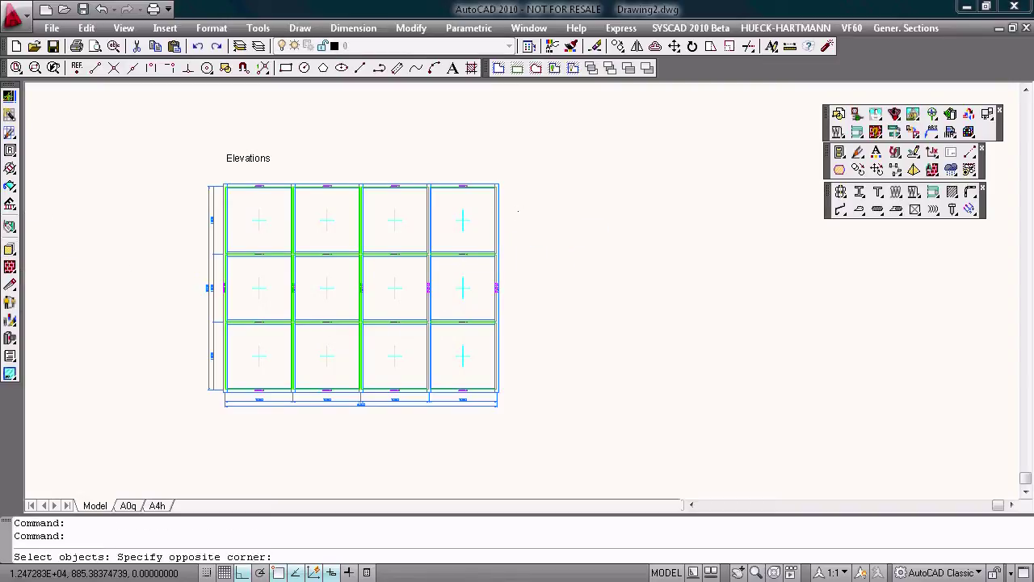
pyautogui.click(159, 214)
pyautogui.press('Return')
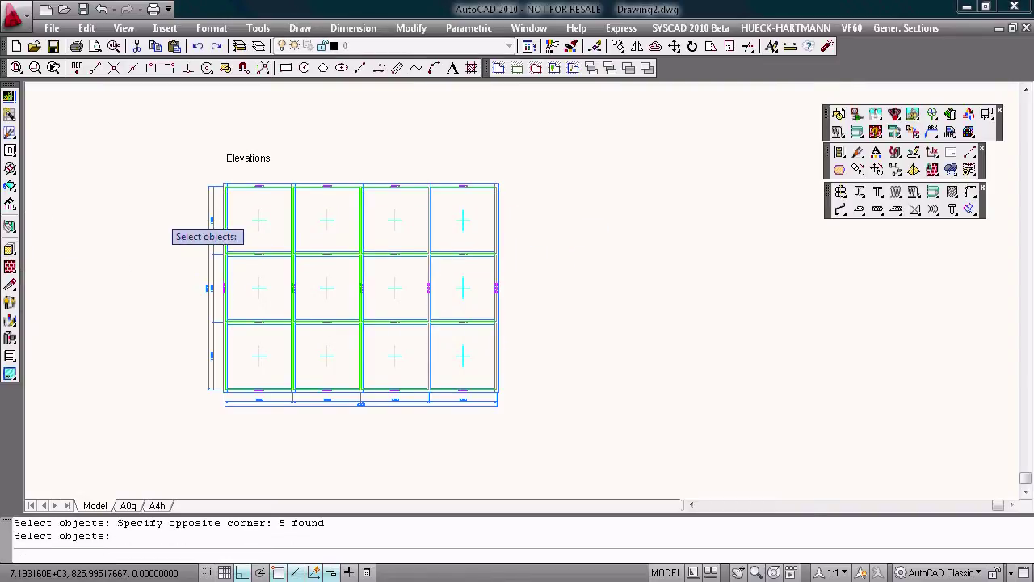
pyautogui.doubleClick(398, 150)
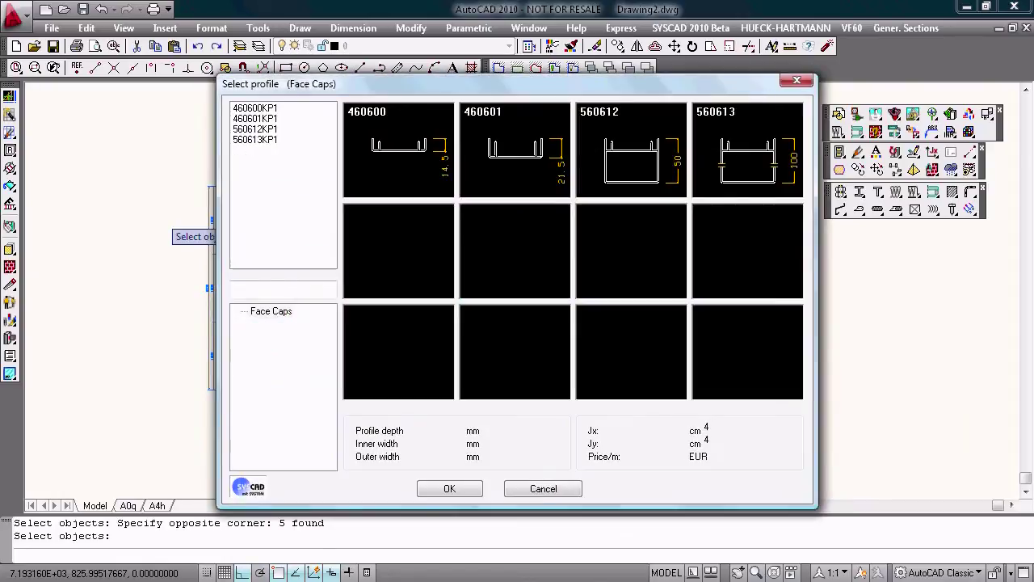
pyautogui.doubleClick(515, 150)
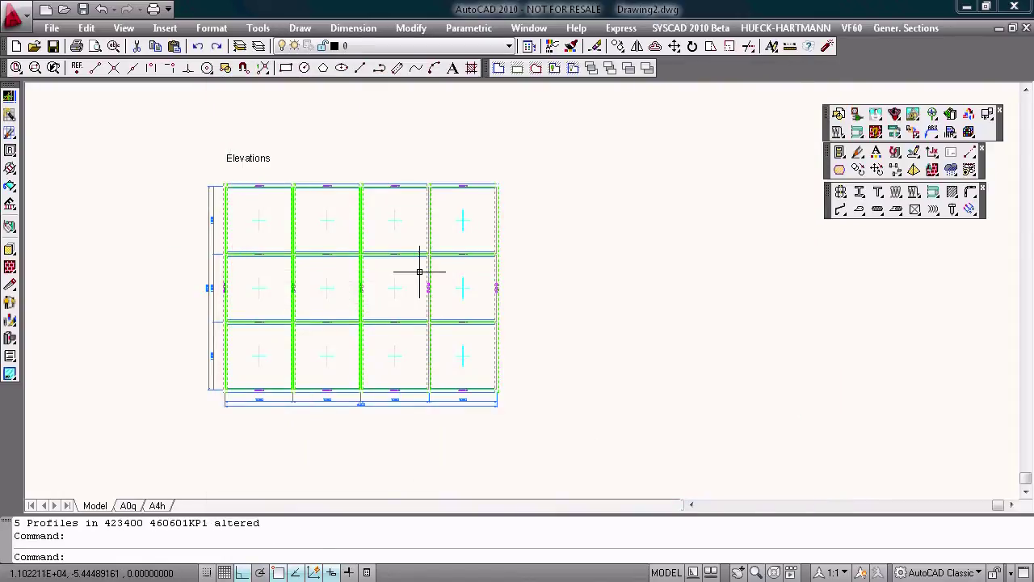
# Assign pressure plate 423400 and face cap 460600 to all the horizontal transoms, excluding the mullions from the selection.
pyautogui.press('Return')
pyautogui.click(188, 180)
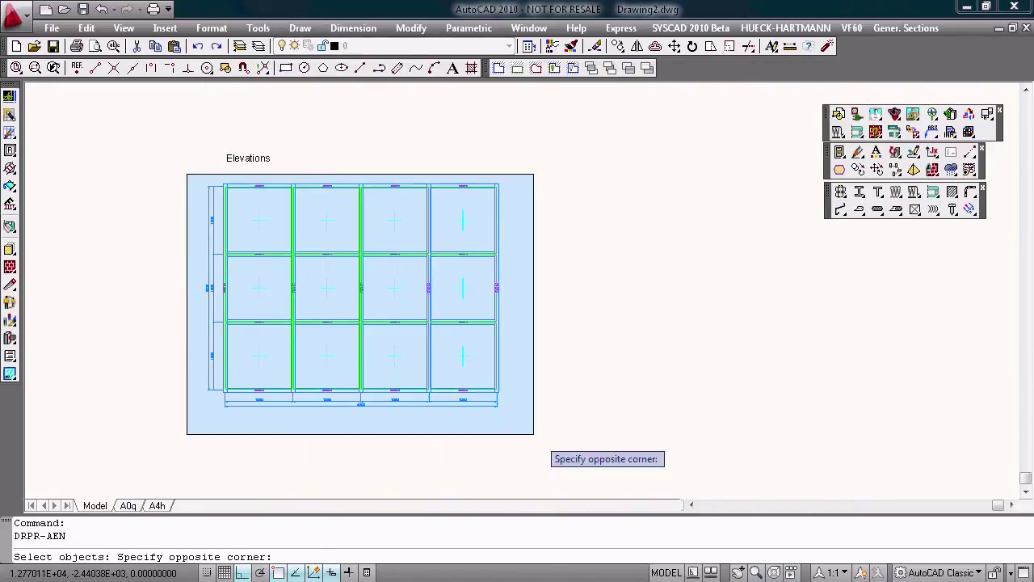
pyautogui.click(636, 461)
pyautogui.keyDown('shift'); pyautogui.click(513, 210); pyautogui.keyUp('shift')
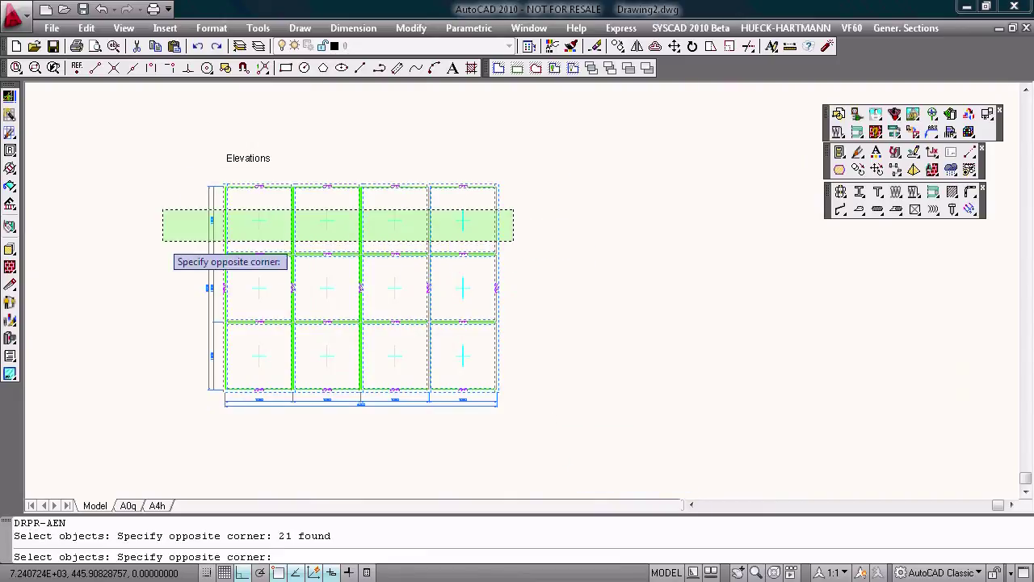
pyautogui.keyDown('shift'); pyautogui.click(144, 226); pyautogui.keyUp('shift')
pyautogui.press('Return')
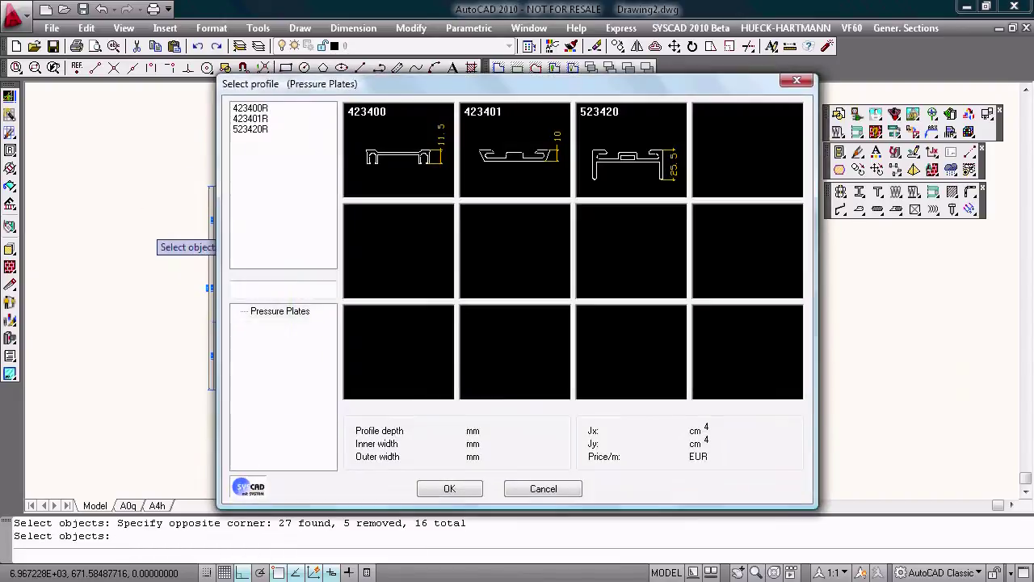
pyautogui.doubleClick(399, 150)
pyautogui.doubleClick(403, 150)
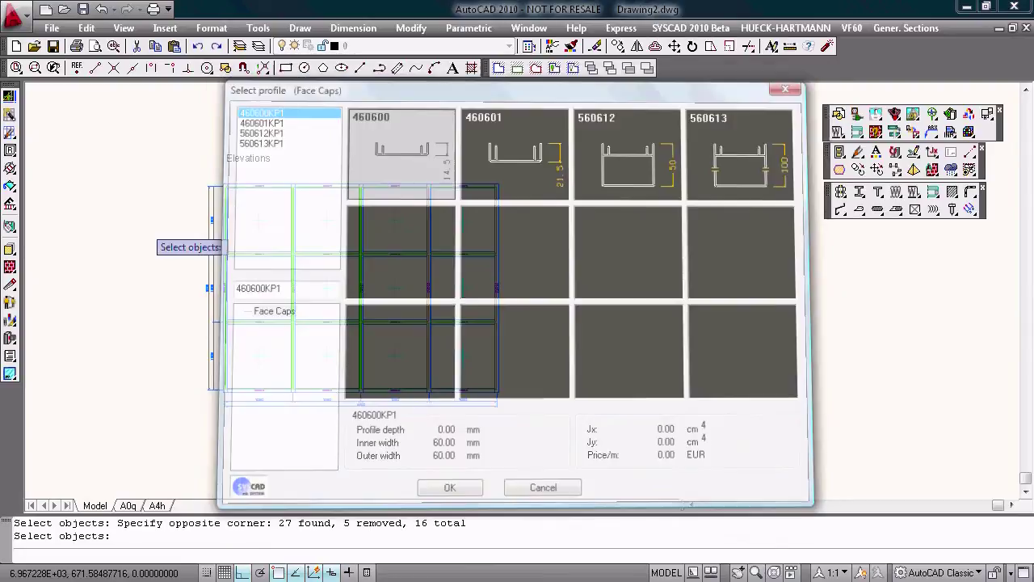
# Turn on group selection and check it on the filling of the leftmost field in the middle row.
pyautogui.moveTo(402, 312); pyautogui.dragTo(321, 315, button='middle')
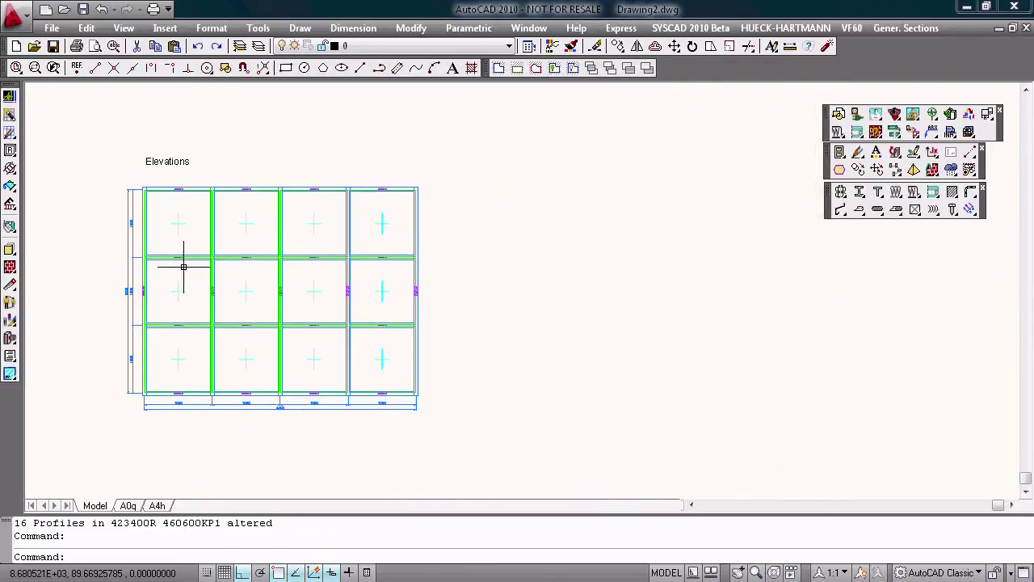
pyautogui.doubleClick(179, 288)
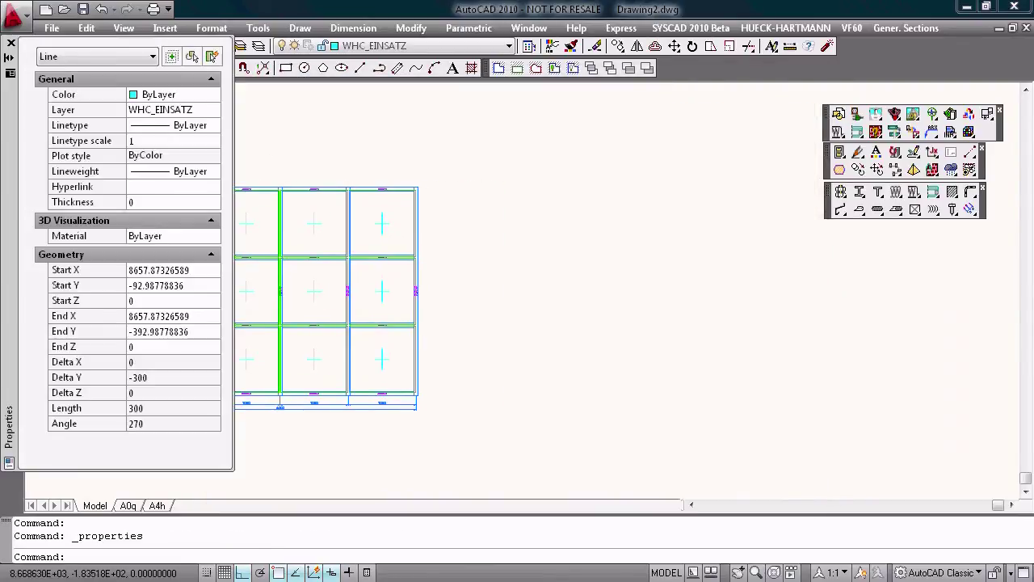
pyautogui.hotkey('ctrl', '1')
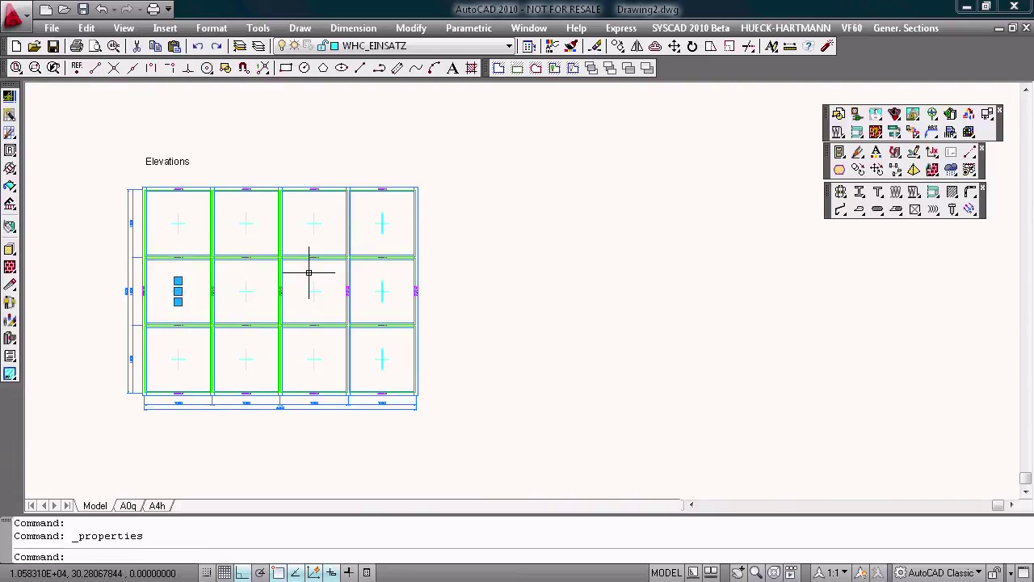
pyautogui.hotkey('ctrl', 'shift', 'a')
pyautogui.press('Escape')
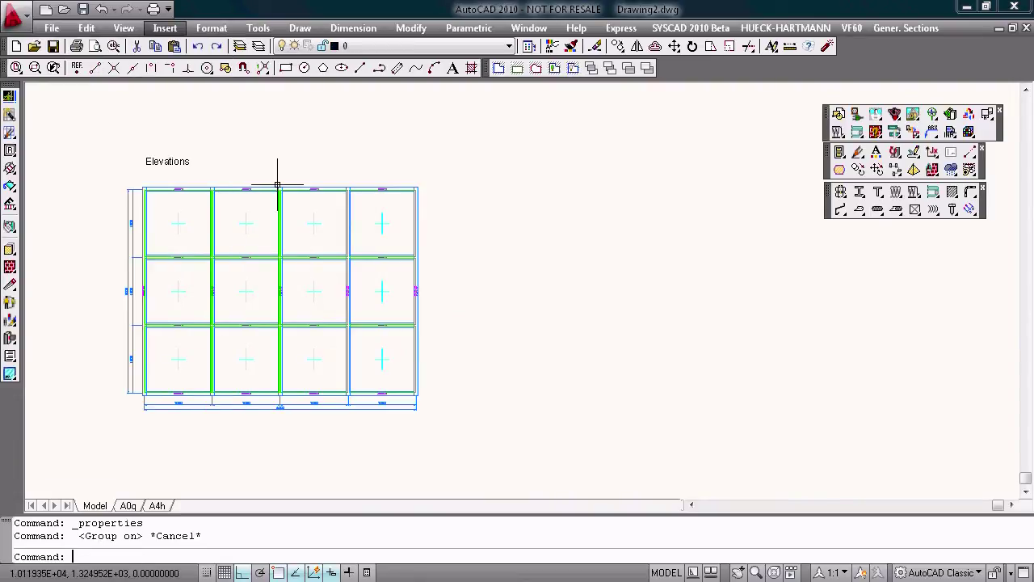
pyautogui.click(178, 289)
pyautogui.press('Escape')
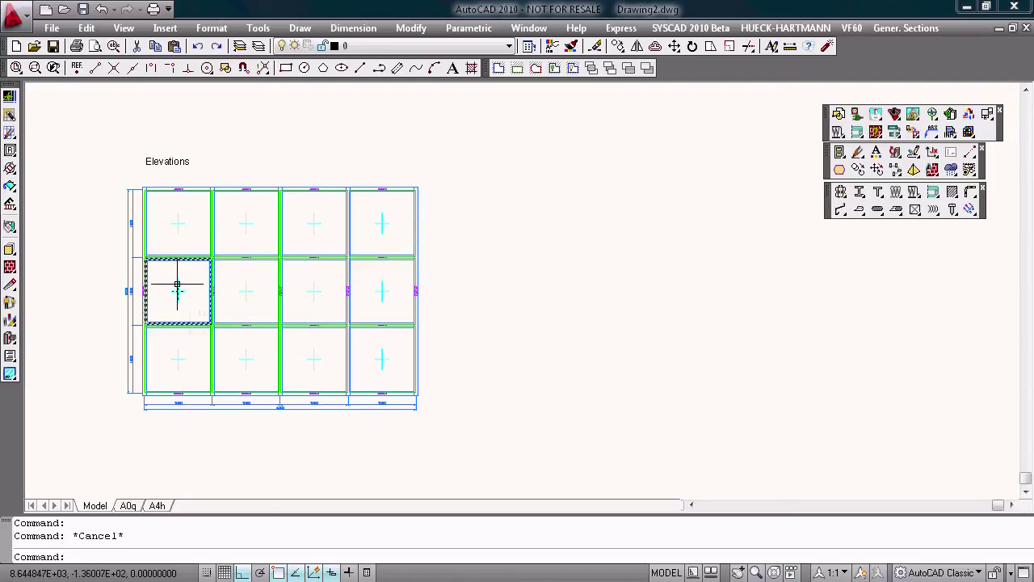
# Replace the middle row's leftmost filling with a closed LAMBDA 77L insert frame, using mounting profile 803120_28 and insert depth 28.
pyautogui.doubleClick(177, 284)
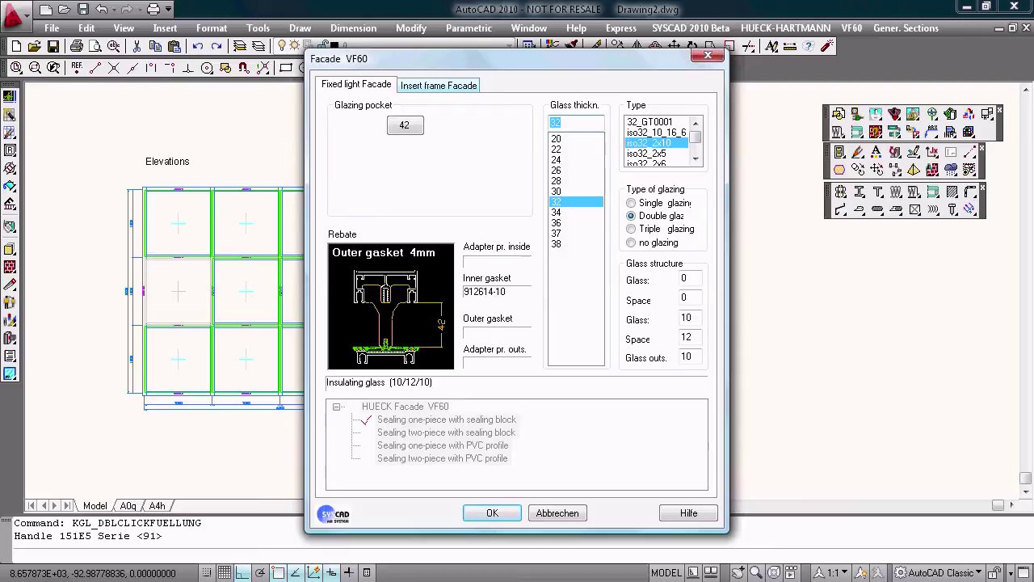
pyautogui.click(439, 85)
pyautogui.scroll(-1, 372, 152)
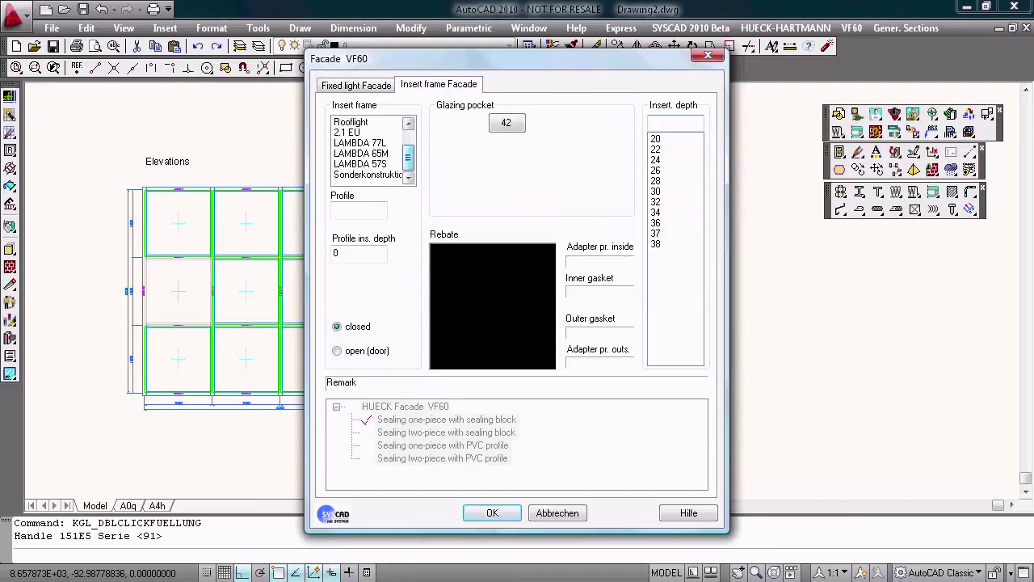
pyautogui.doubleClick(362, 153)
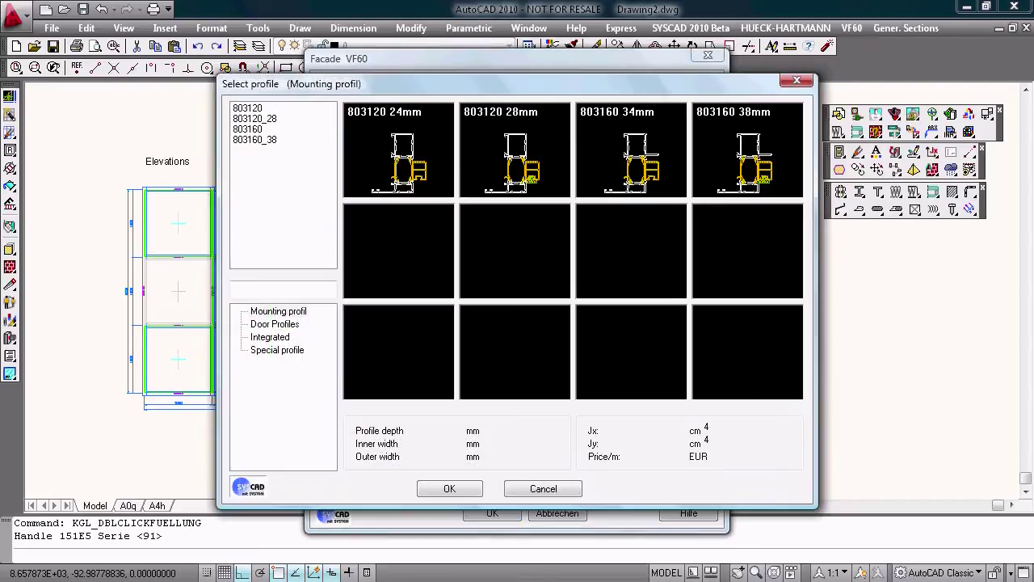
pyautogui.click(398, 150)
pyautogui.click(515, 150)
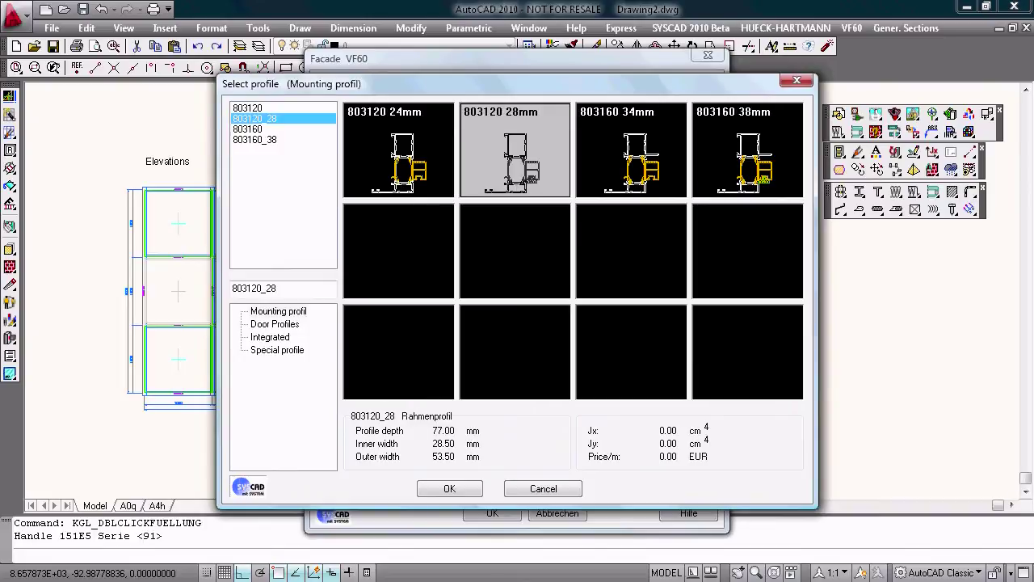
pyautogui.press('Return')
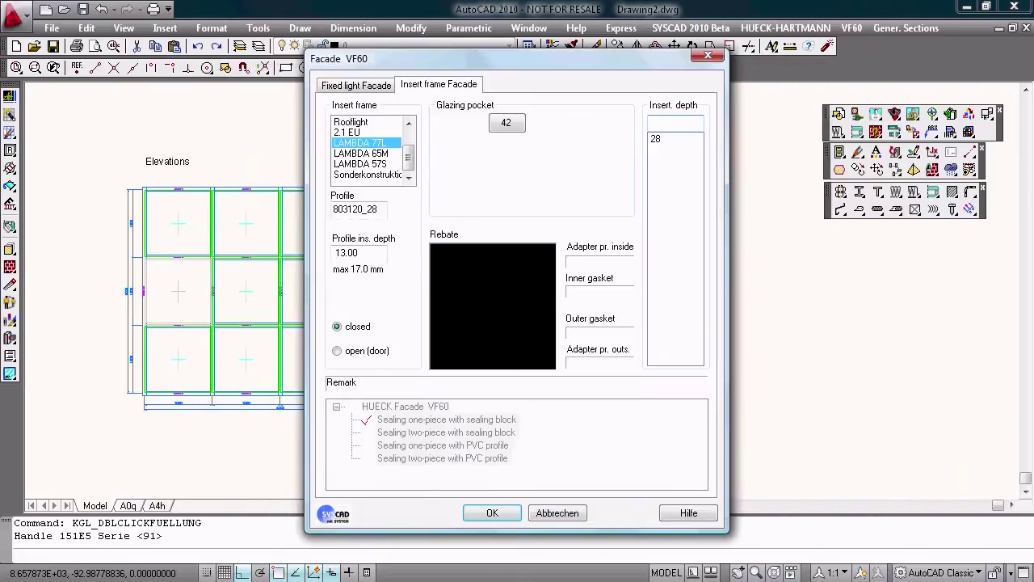
pyautogui.press('Return')
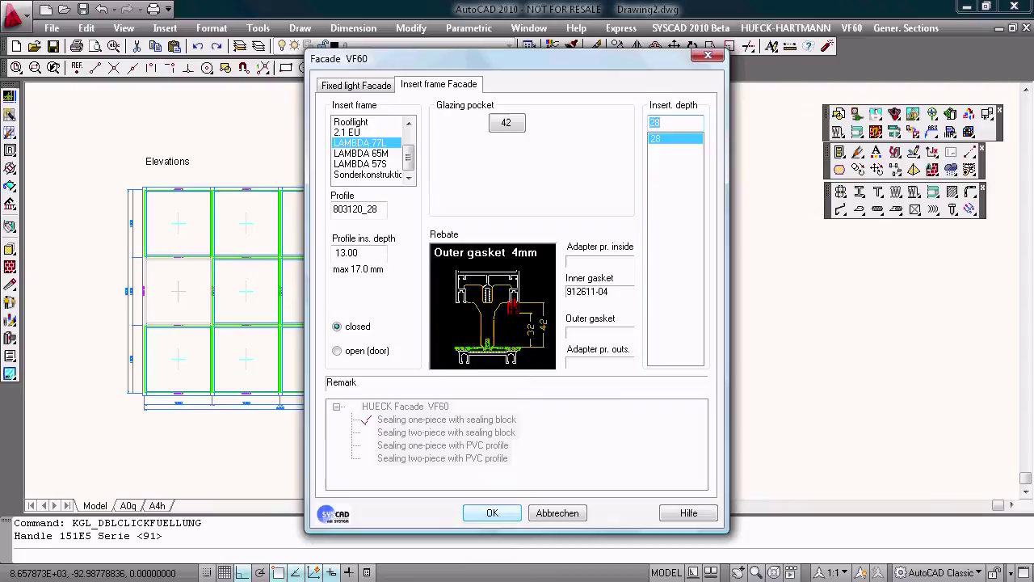
pyautogui.scroll(3, 166, 296)
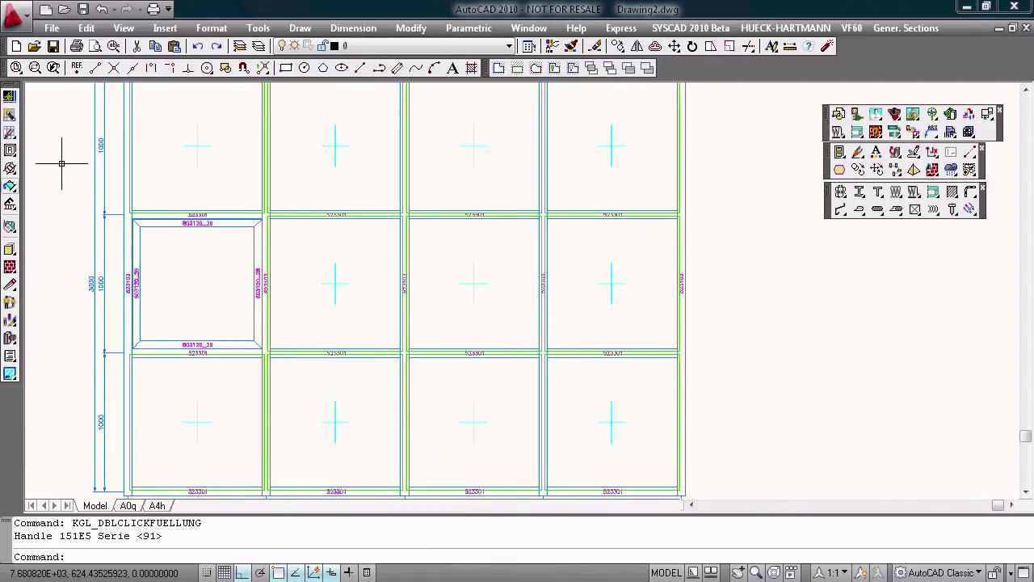
# Fill the insert frame with a TT R window using vent profile 803210, glass thickness 28 and double glazing iso28_2x5.
pyautogui.click(10, 185)
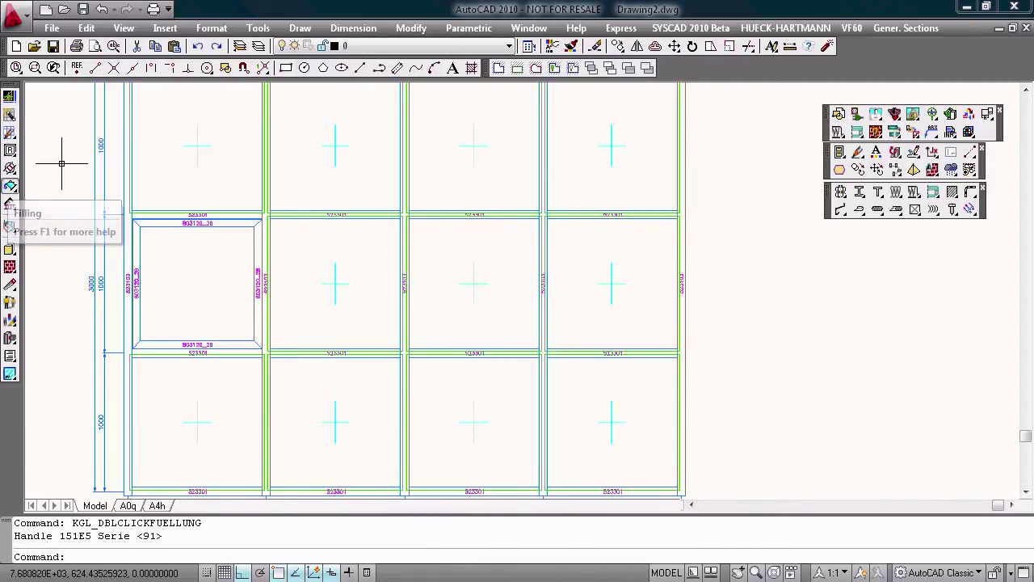
pyautogui.click(188, 281)
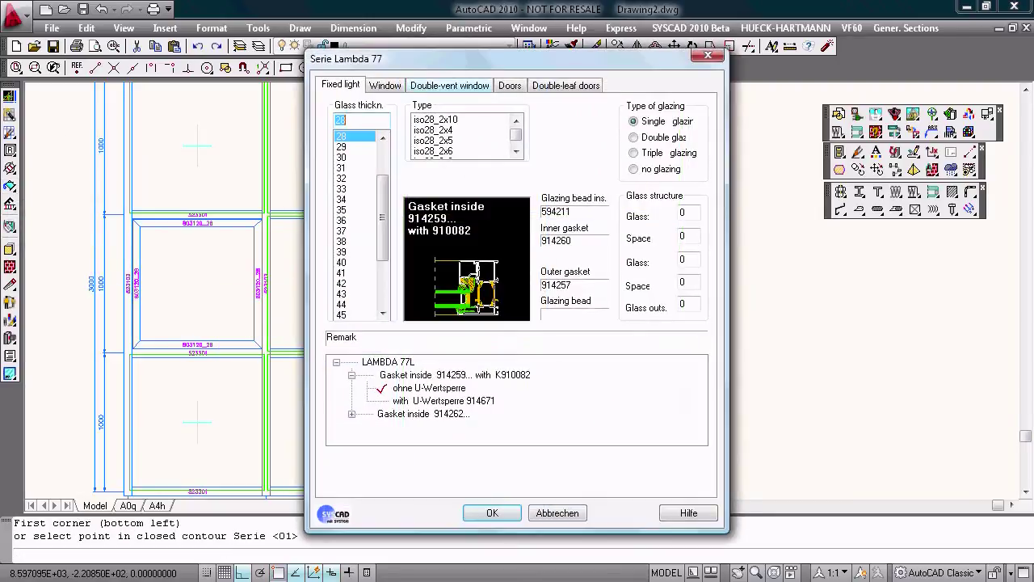
pyautogui.click(385, 85)
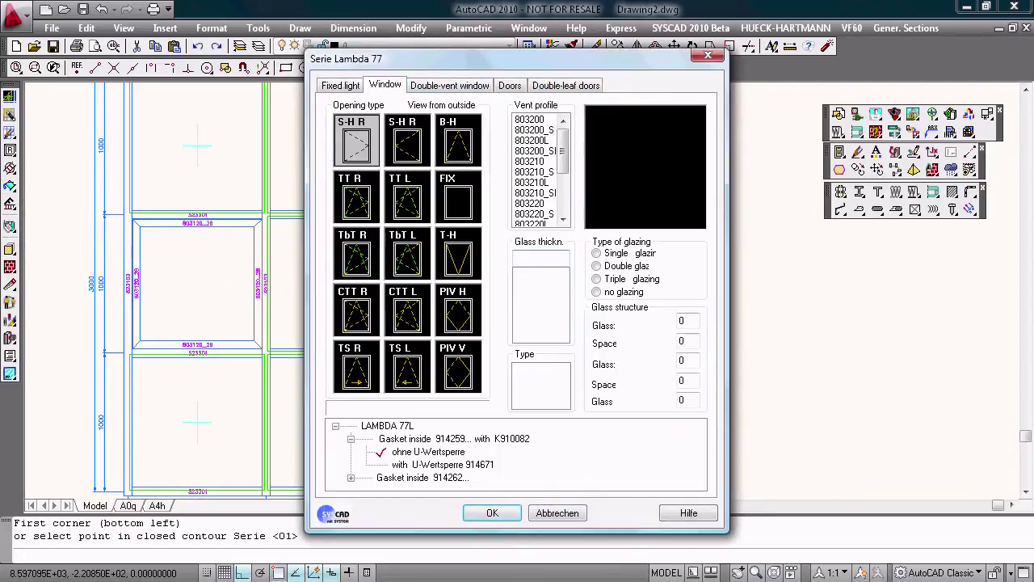
pyautogui.click(356, 196)
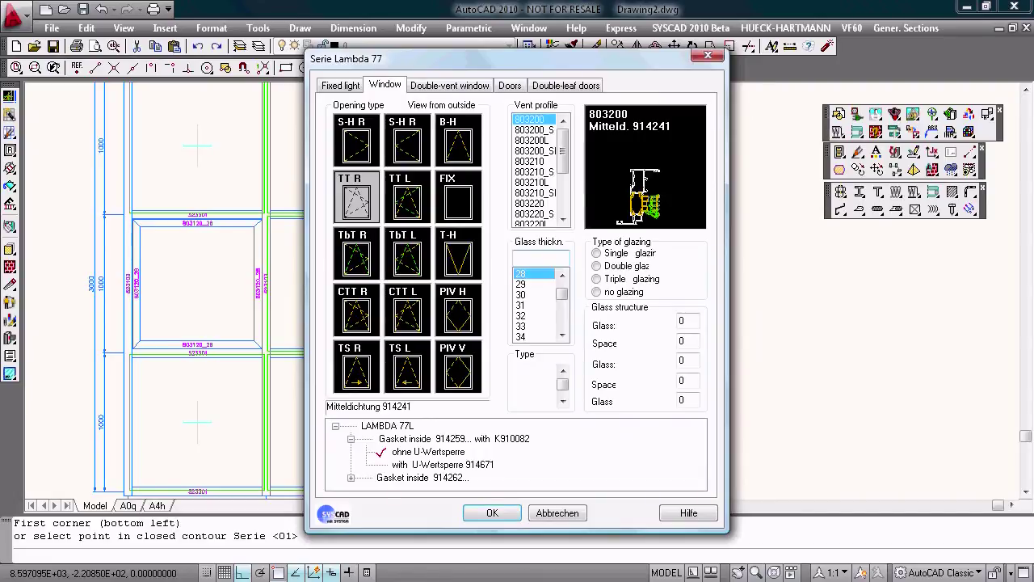
pyautogui.click(534, 151)
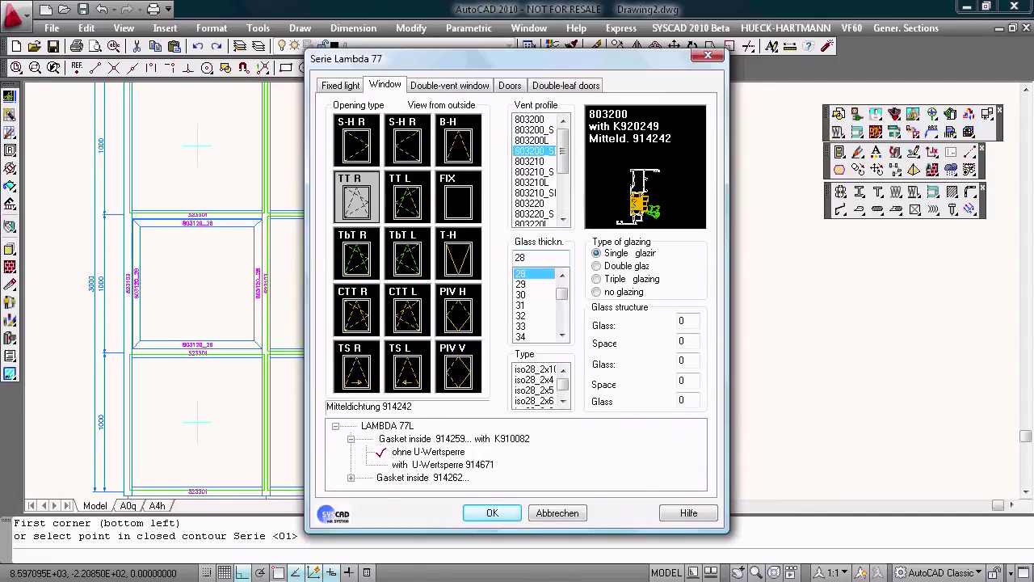
pyautogui.click(534, 160)
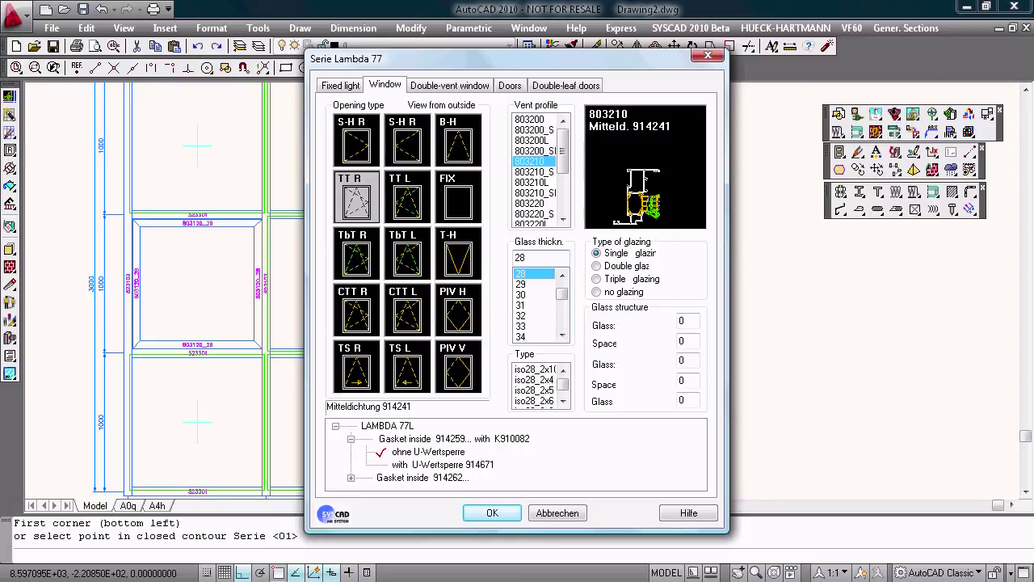
pyautogui.click(534, 390)
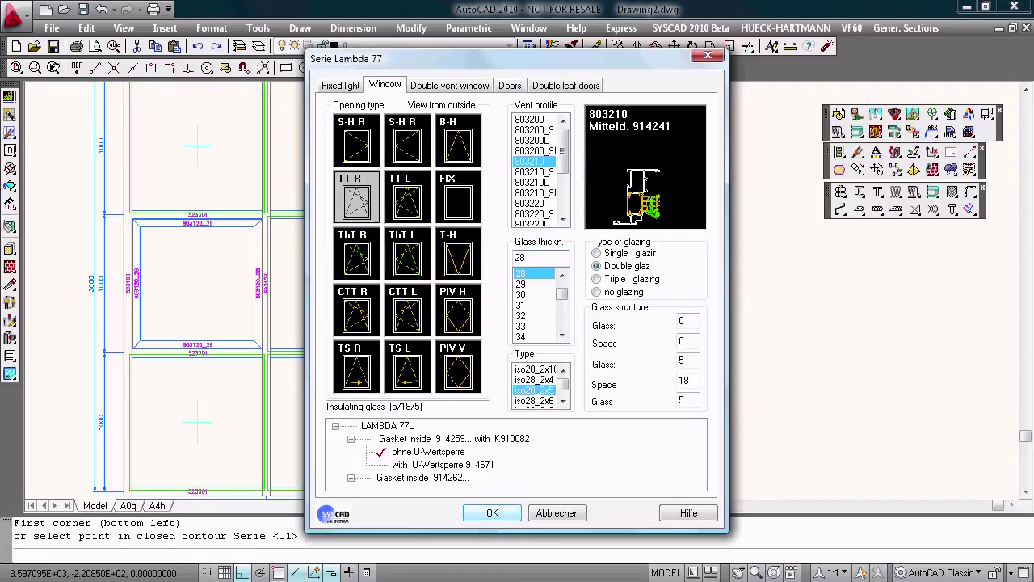
pyautogui.press('Return')
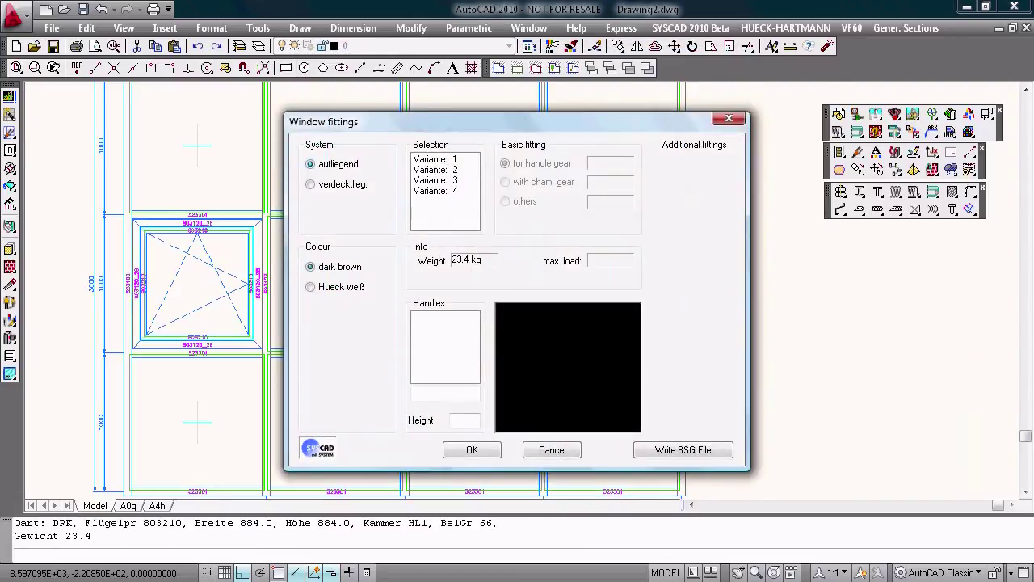
# Assign window fitting Variante 2 with handle 91159202 to the new vent and finish the filling.
pyautogui.click(444, 169)
pyautogui.click(444, 327)
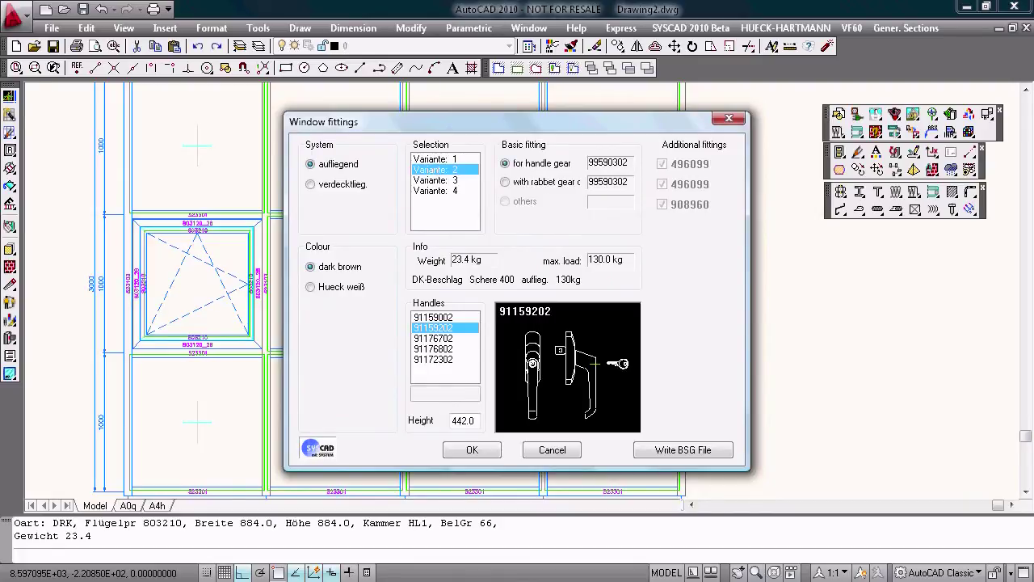
pyautogui.press('Return')
pyautogui.scroll(-3, 418, 304)
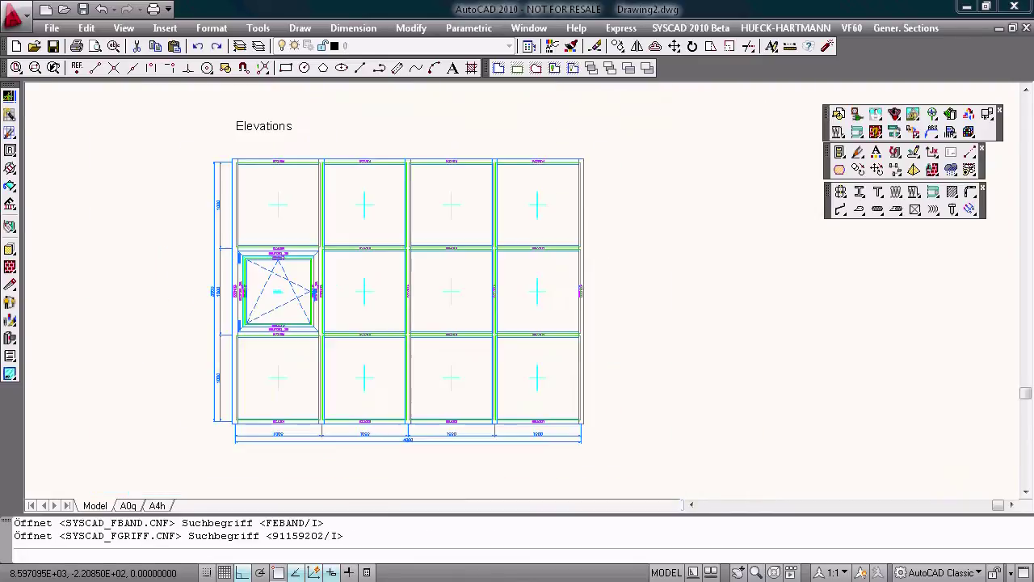
pyautogui.moveTo(418, 304); pyautogui.dragTo(264, 262, button='middle')
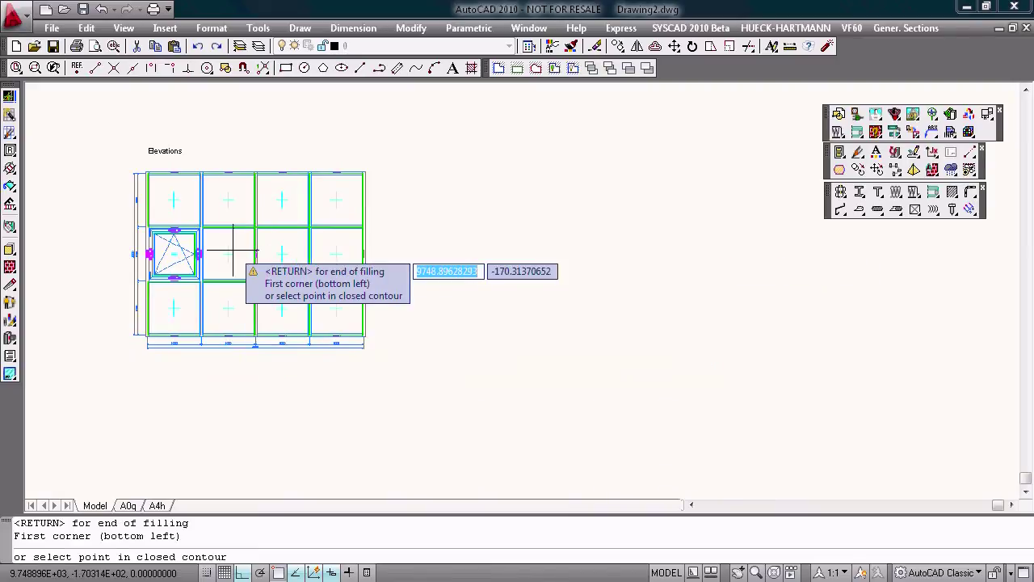
pyautogui.press('Return')
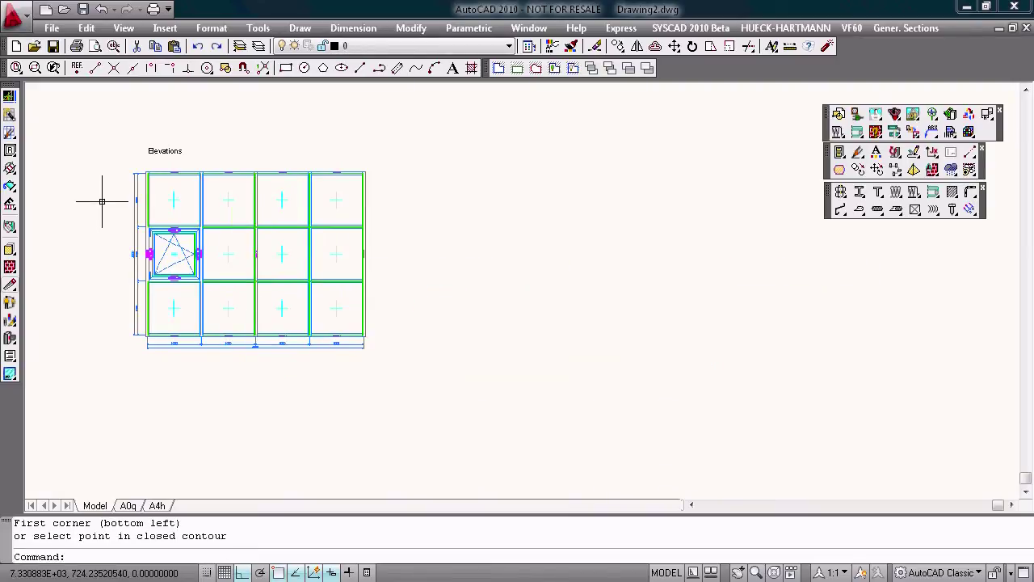
# Generate a horizontal section through the elevation's middle row at section factor 1 and place it directly below the elevation.
pyautogui.moveTo(29, 283); pyautogui.dragTo(48, 283)
pyautogui.click(114, 248)
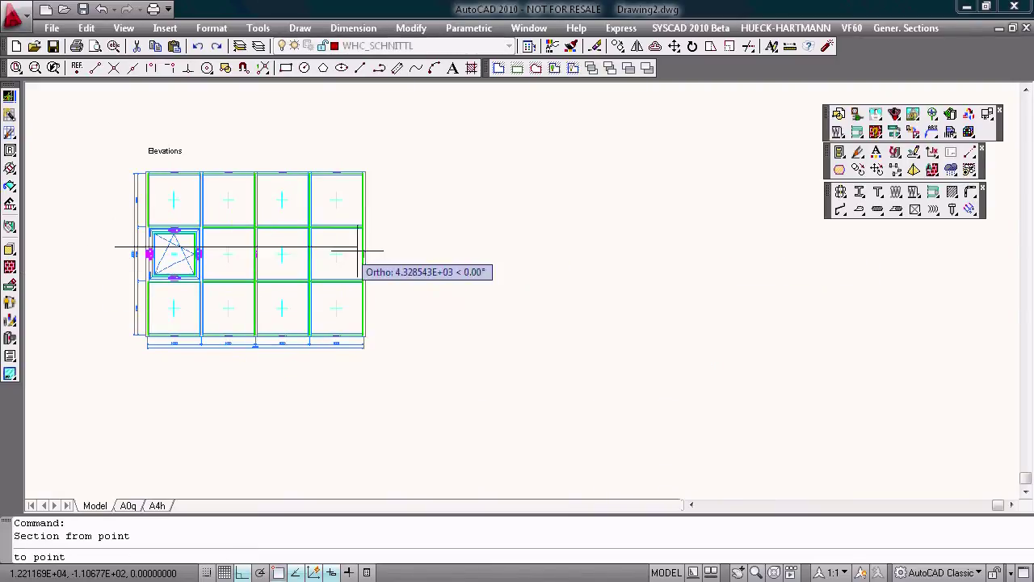
pyautogui.click(378, 250)
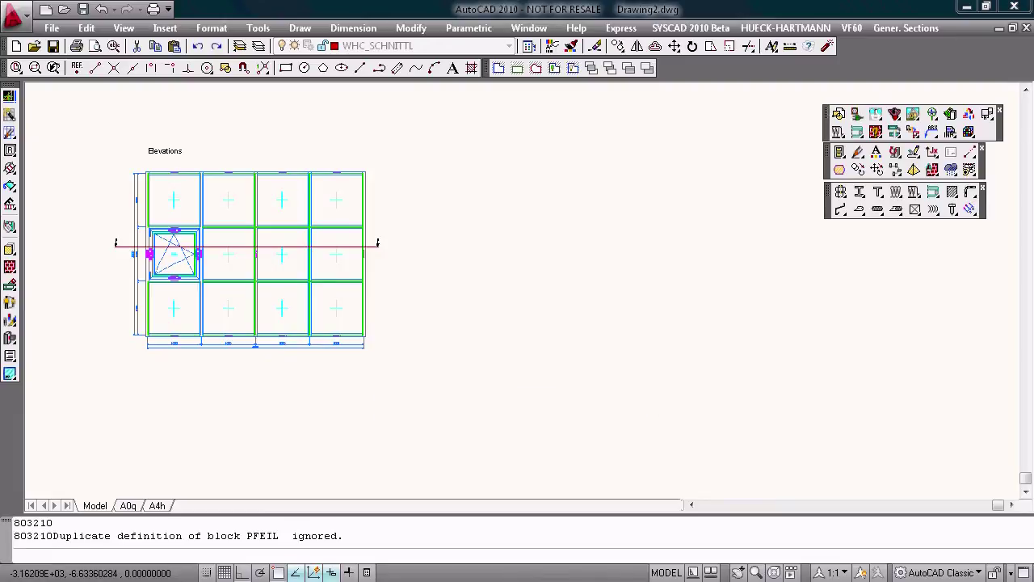
pyautogui.press('Return')
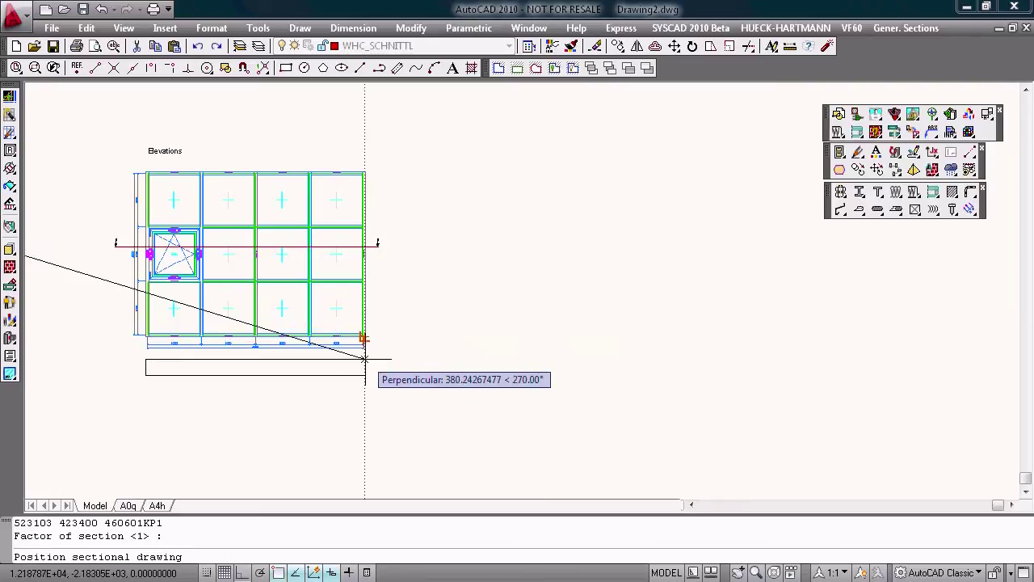
pyautogui.click(365, 336)
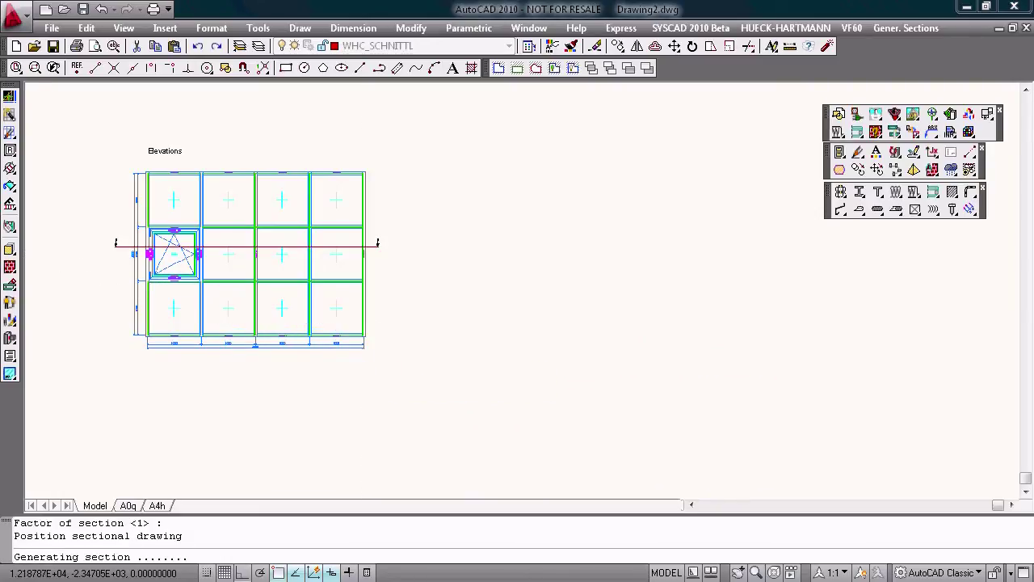
pyautogui.click(145, 385)
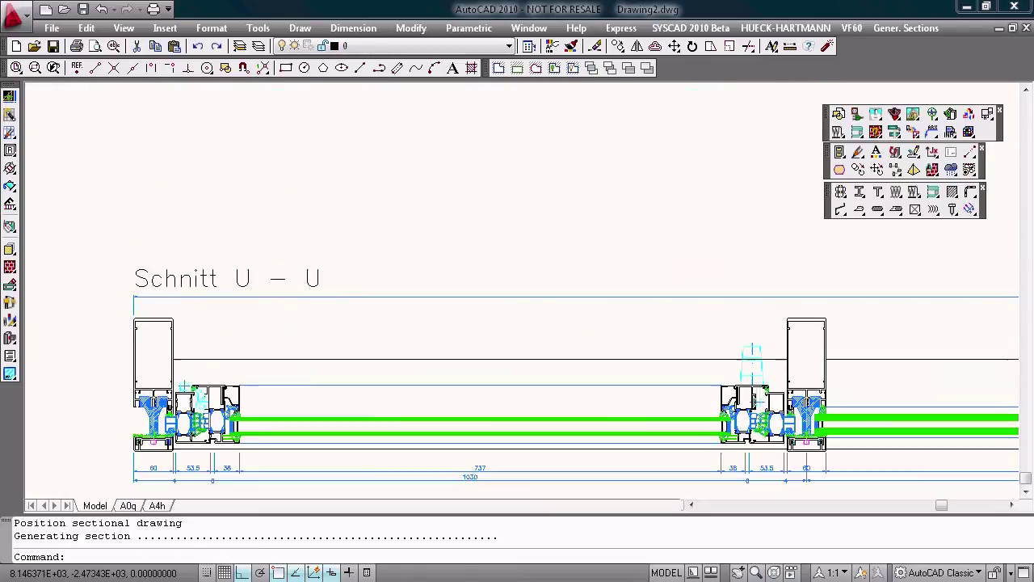
pyautogui.scroll(2, 146, 360)
pyautogui.moveTo(212, 397); pyautogui.dragTo(196, 276, button='middle')
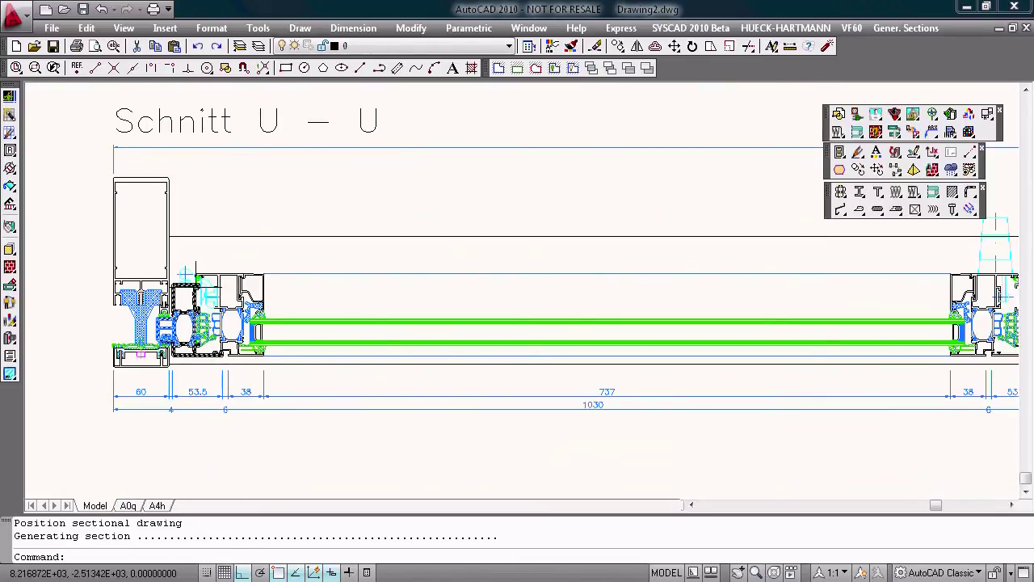
pyautogui.scroll(-5, 193, 291)
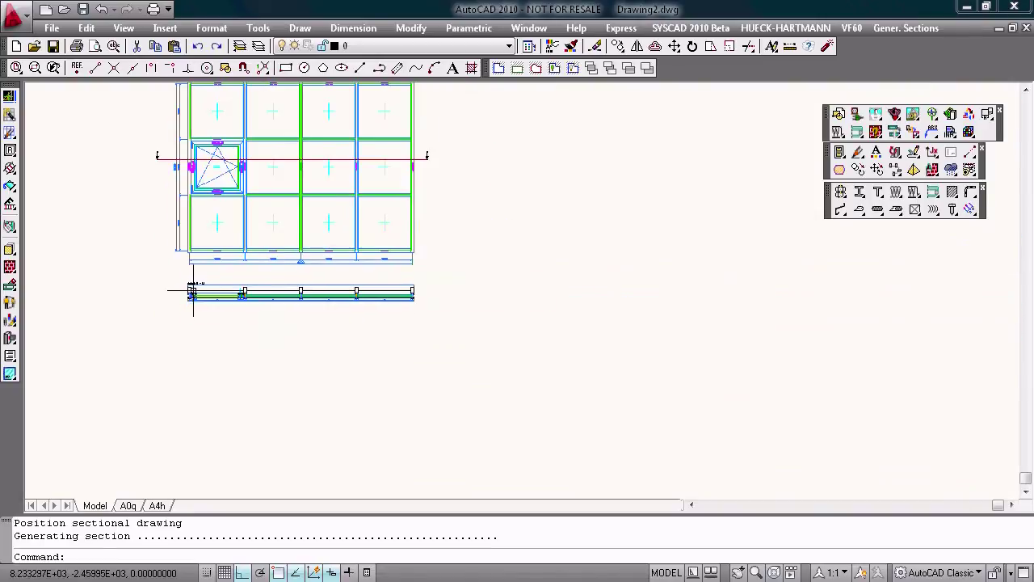
# Generate the cut list for the whole elevation, insert it to the right of the facade, and skip the price list.
pyautogui.moveTo(193, 290); pyautogui.dragTo(175, 378, button='middle')
pyautogui.click(10, 356)
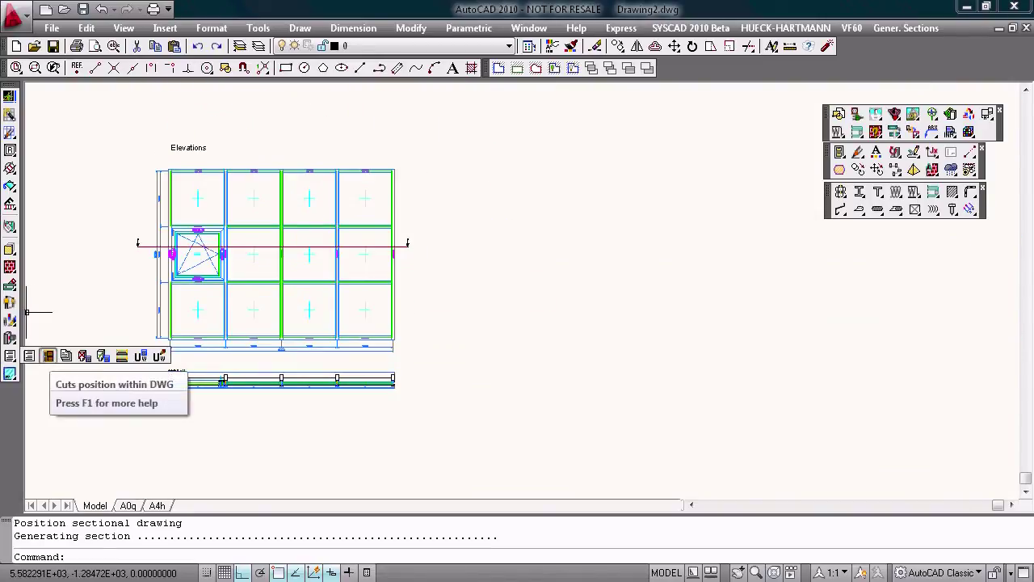
pyautogui.click(49, 356)
pyautogui.click(128, 154)
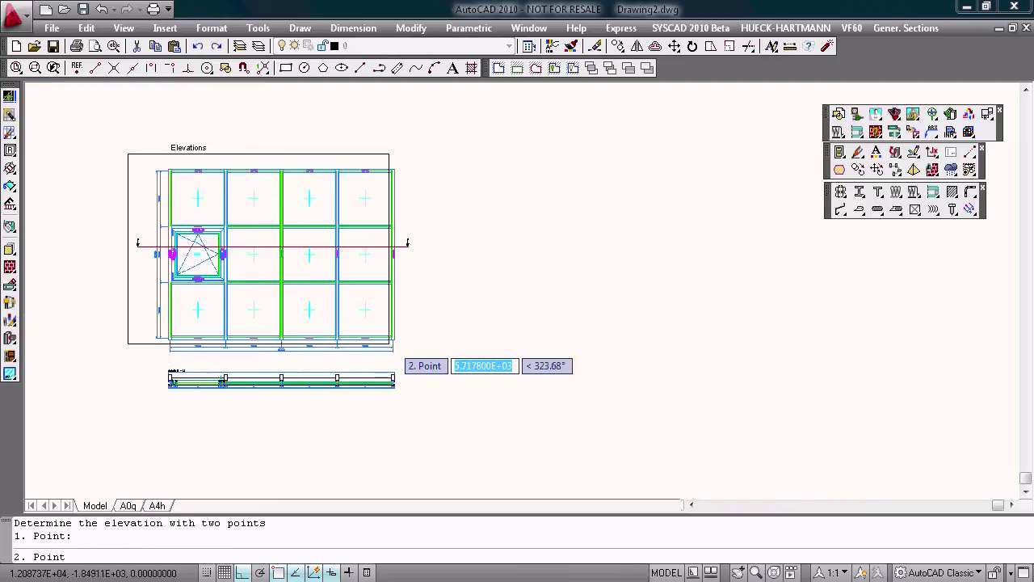
pyautogui.click(412, 356)
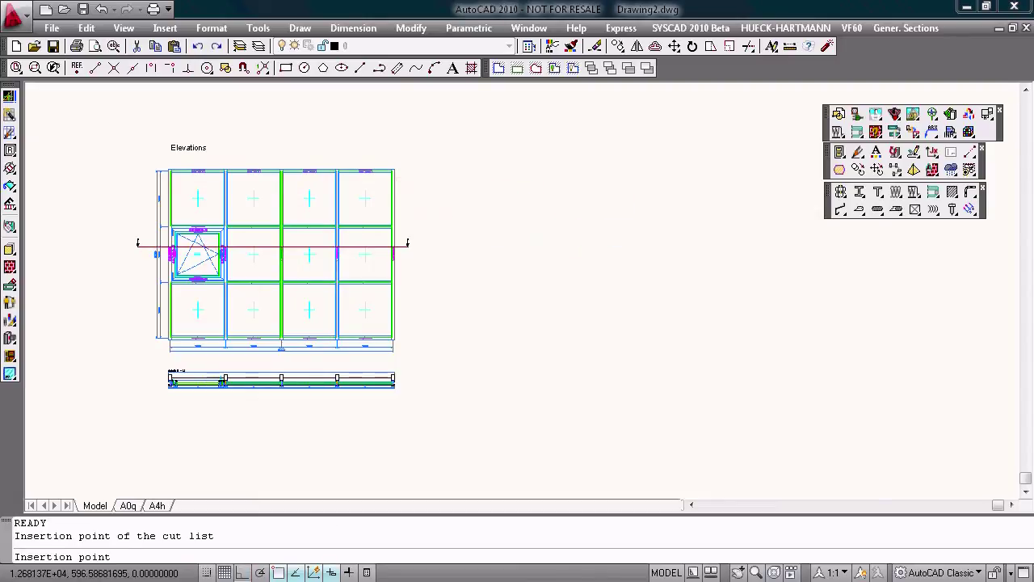
pyautogui.click(421, 169)
pyautogui.scroll(8, 419, 162)
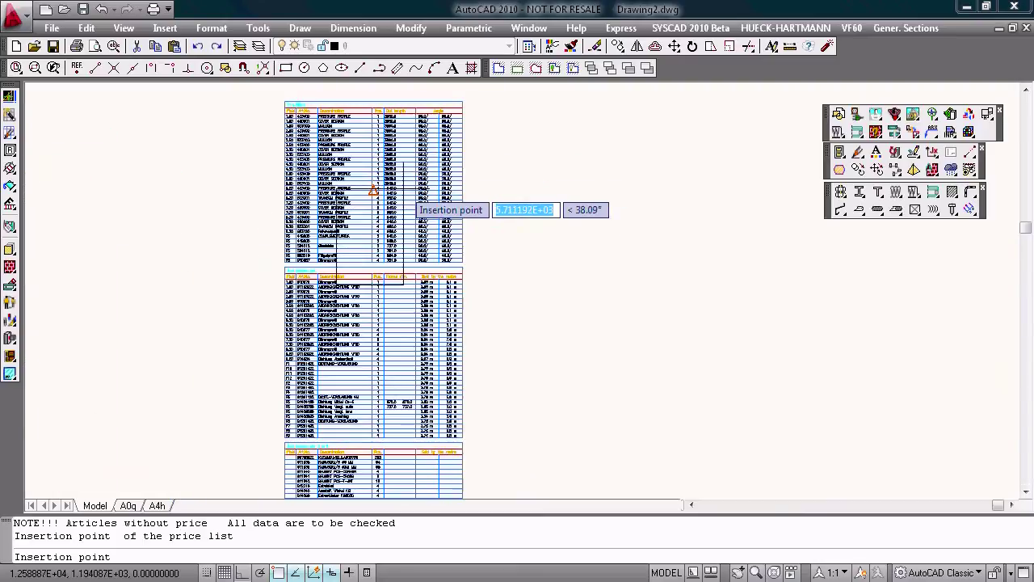
pyautogui.press('Escape')
pyautogui.scroll(6, 344, 139)
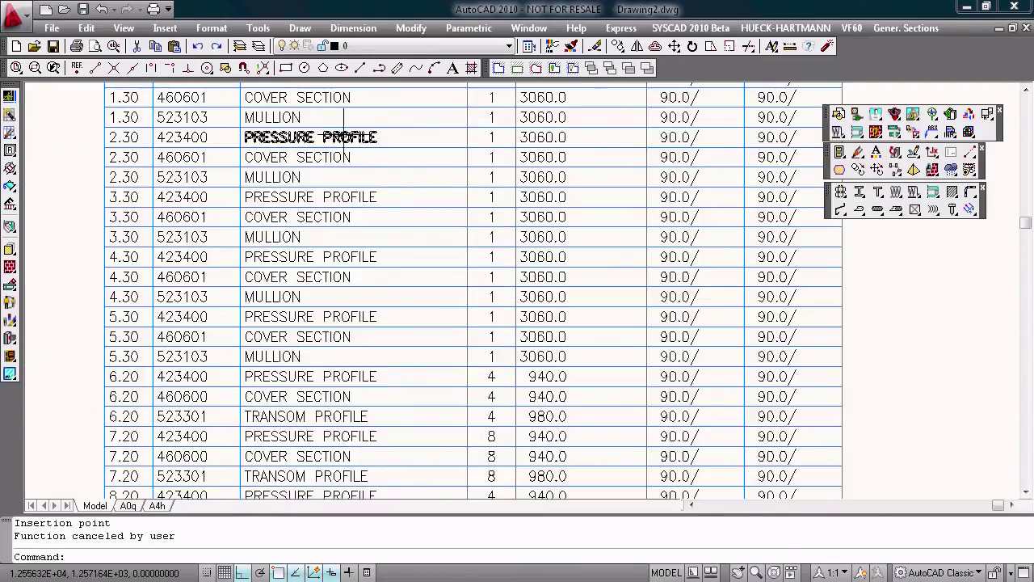
pyautogui.scroll(-14, 344, 137)
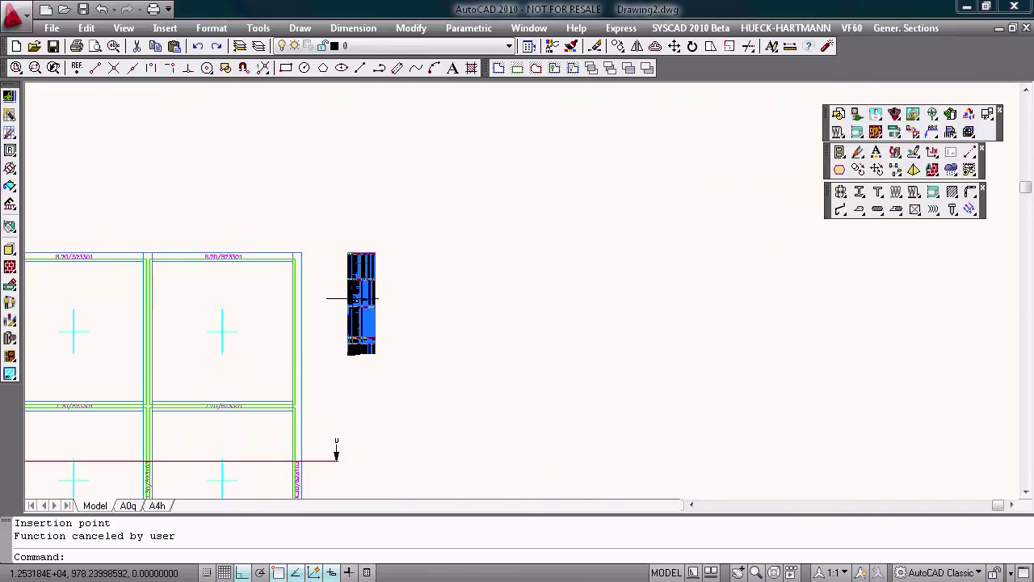
# Generate the dimensioned individual profile drawings for the whole elevation and insert them to the right of the cut list.
pyautogui.scroll(-4, 355, 298)
pyautogui.moveTo(356, 298); pyautogui.dragTo(356, 161, button='middle')
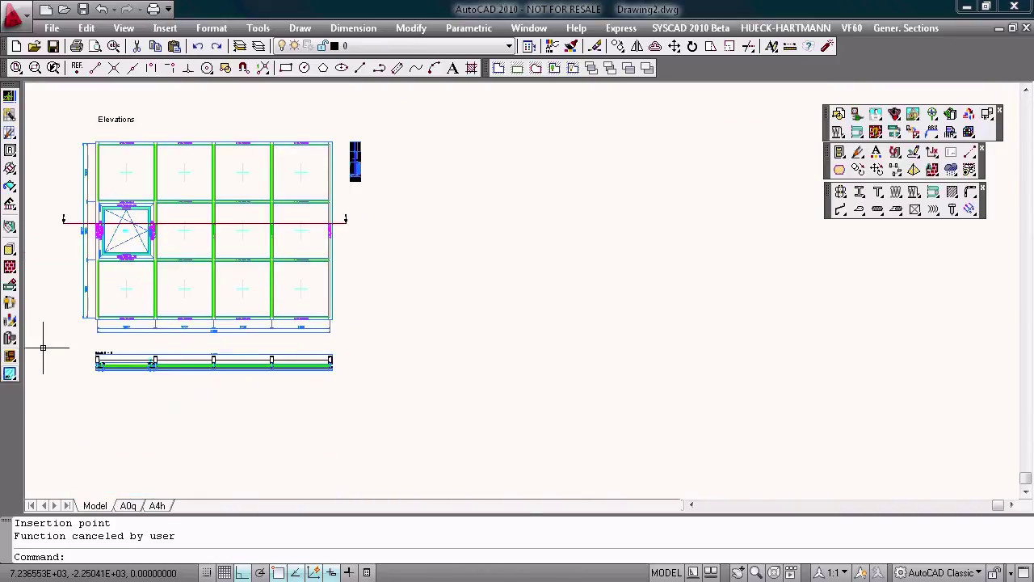
pyautogui.moveTo(10, 355); pyautogui.dragTo(122, 356)
pyautogui.click(73, 135)
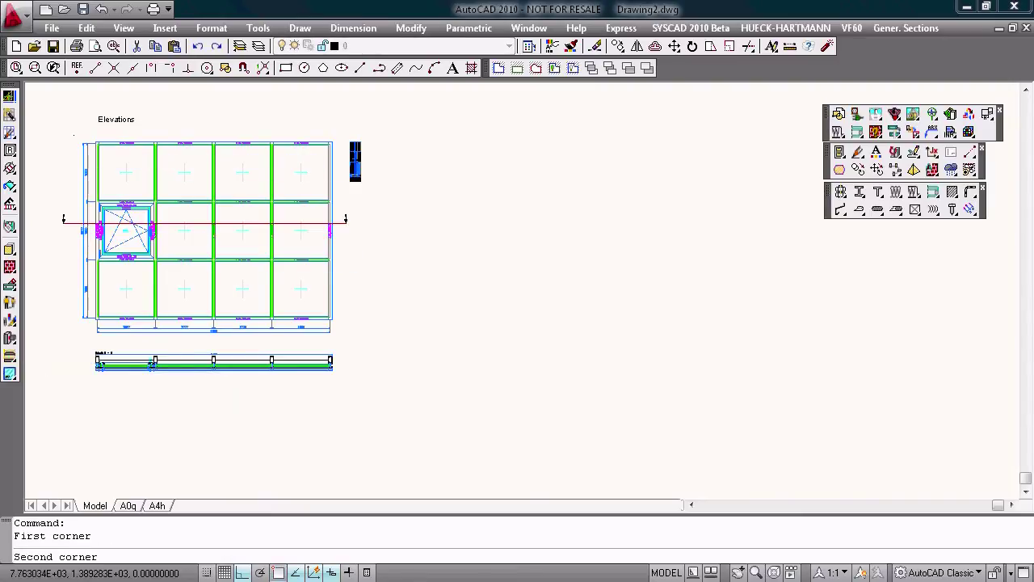
pyautogui.click(351, 341)
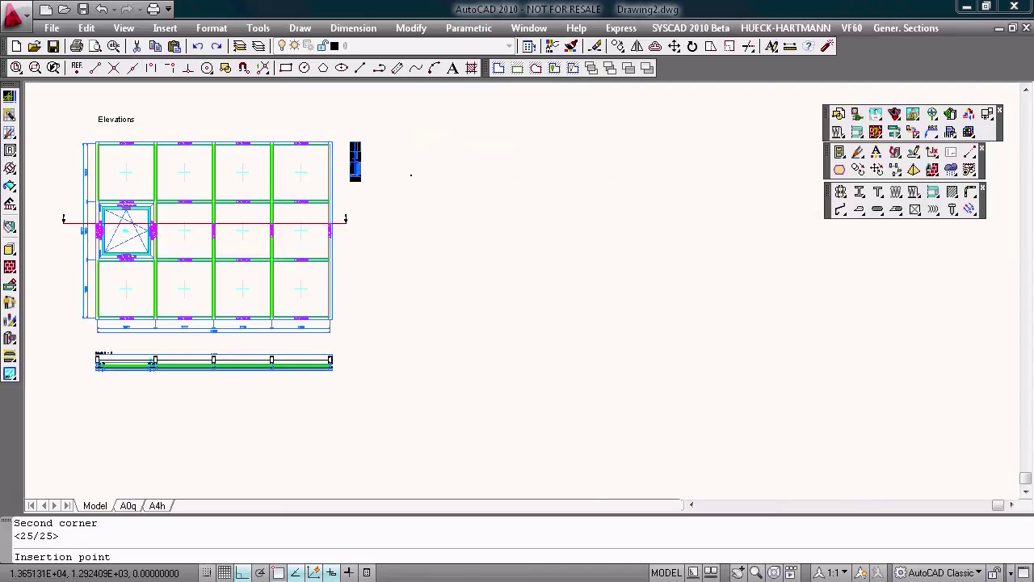
pyautogui.click(411, 174)
pyautogui.scroll(3, 469, 185)
pyautogui.scroll(-3, 472, 191)
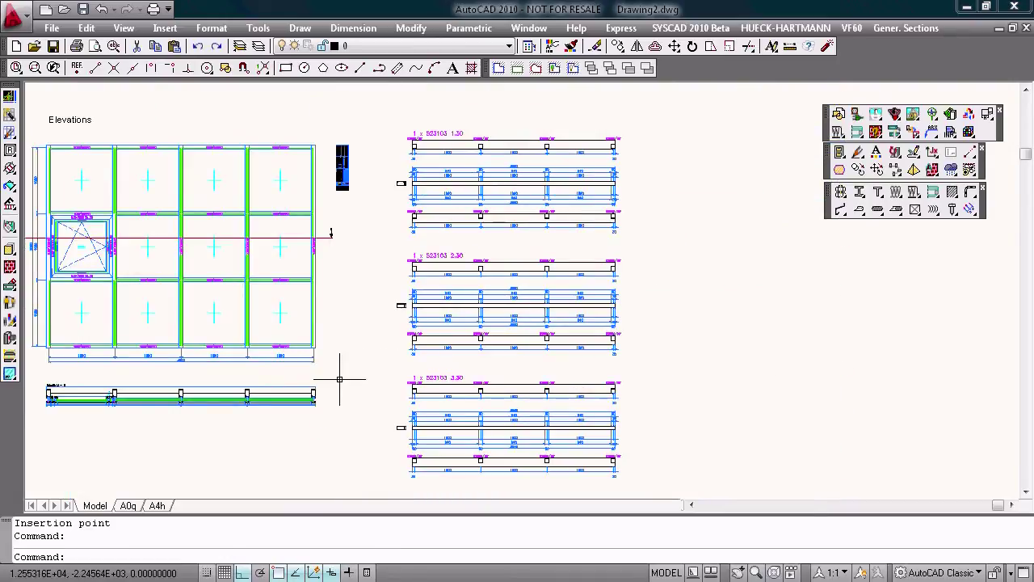
pyautogui.moveTo(416, 294); pyautogui.dragTo(539, 267, button='middle')
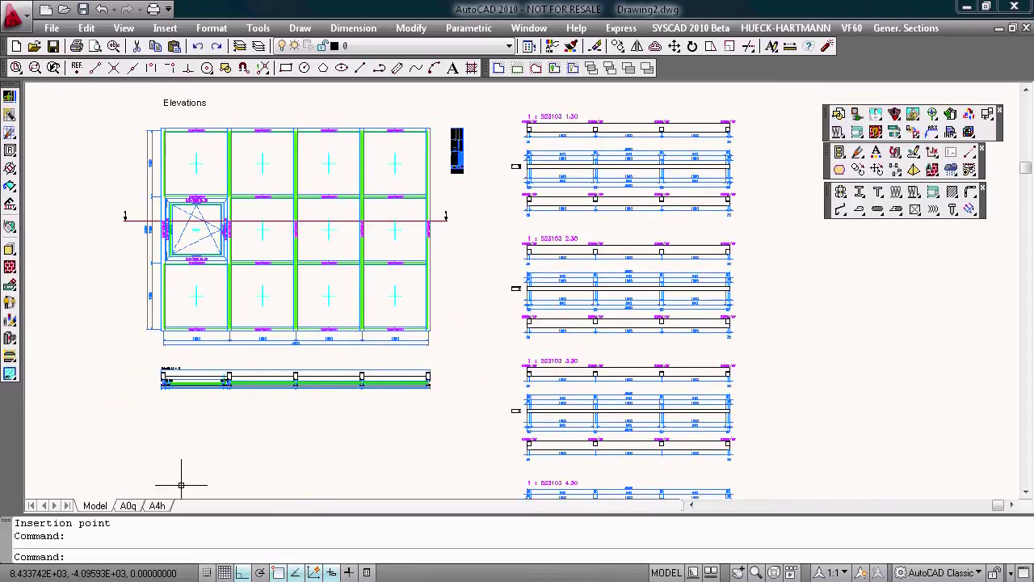
# Place the facade elevation on sheet A0q as a 1:10 orthogonal layout view in the sheet's upper left area.
pyautogui.click(128, 505)
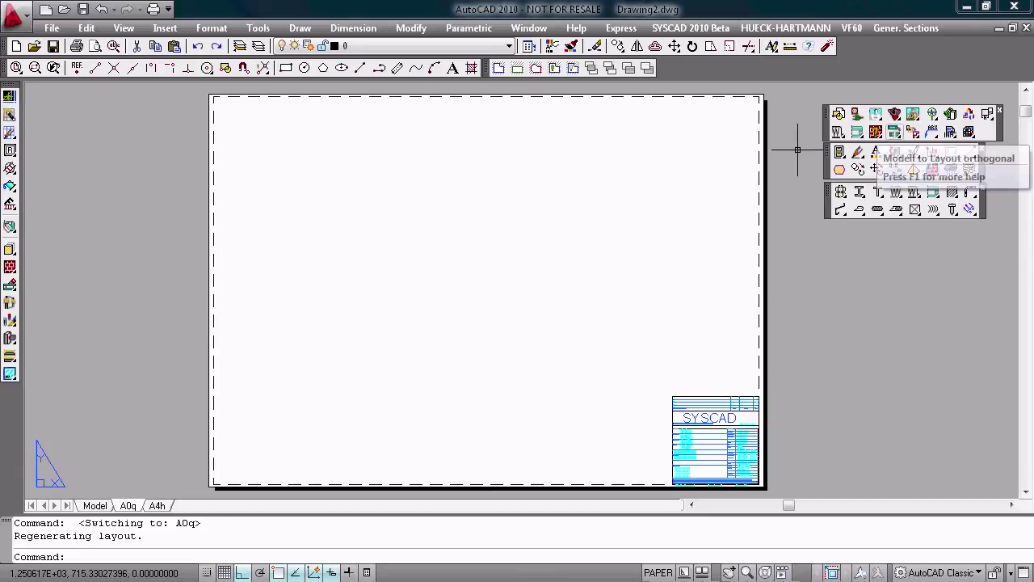
pyautogui.click(875, 151)
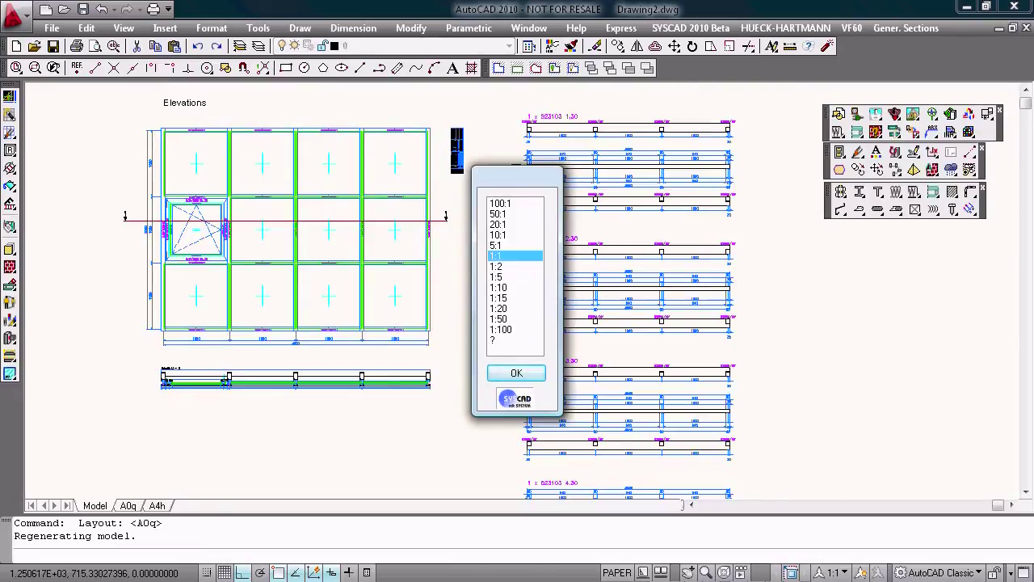
pyautogui.click(515, 287)
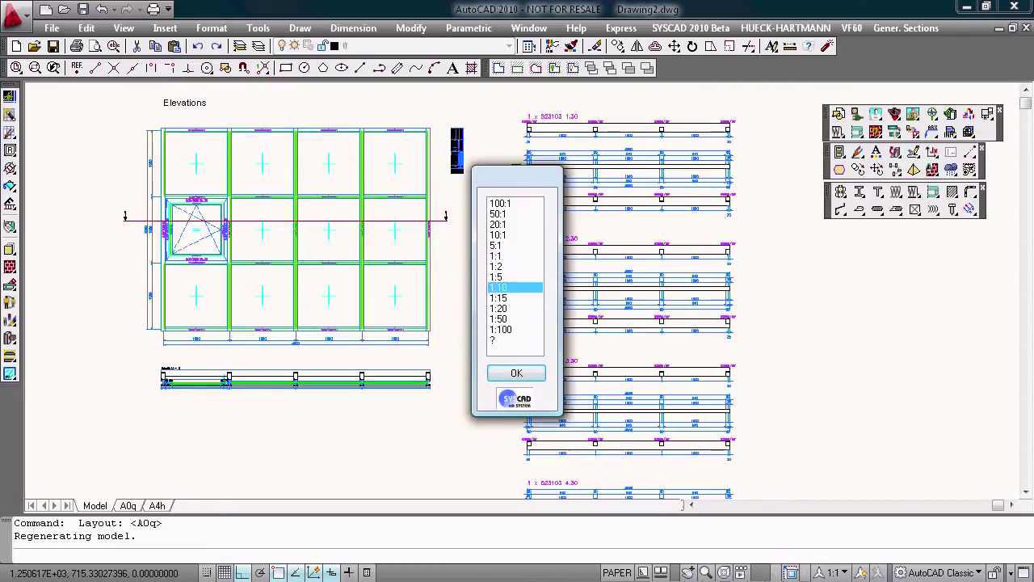
pyautogui.click(516, 372)
pyautogui.click(132, 121)
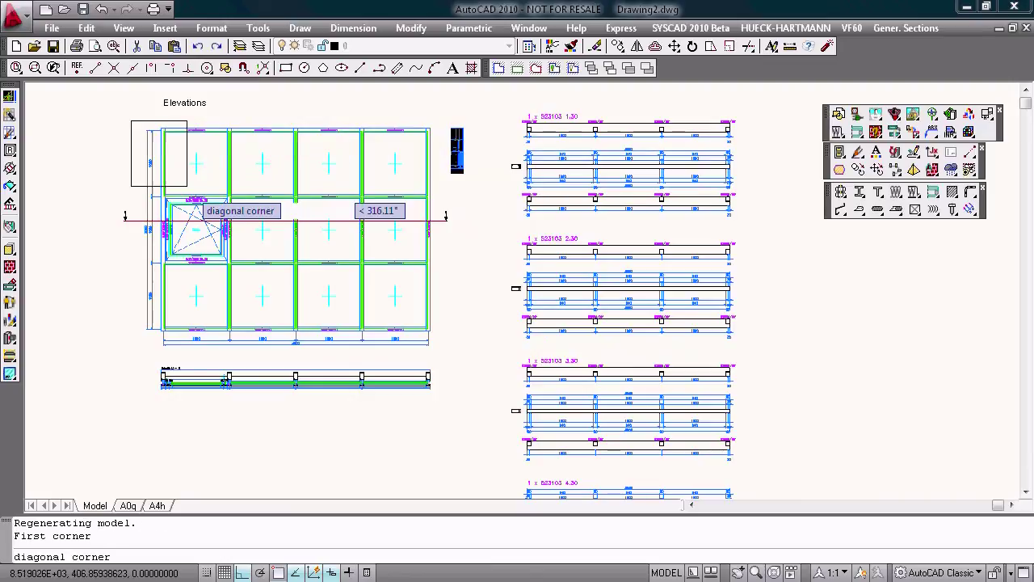
pyautogui.click(436, 350)
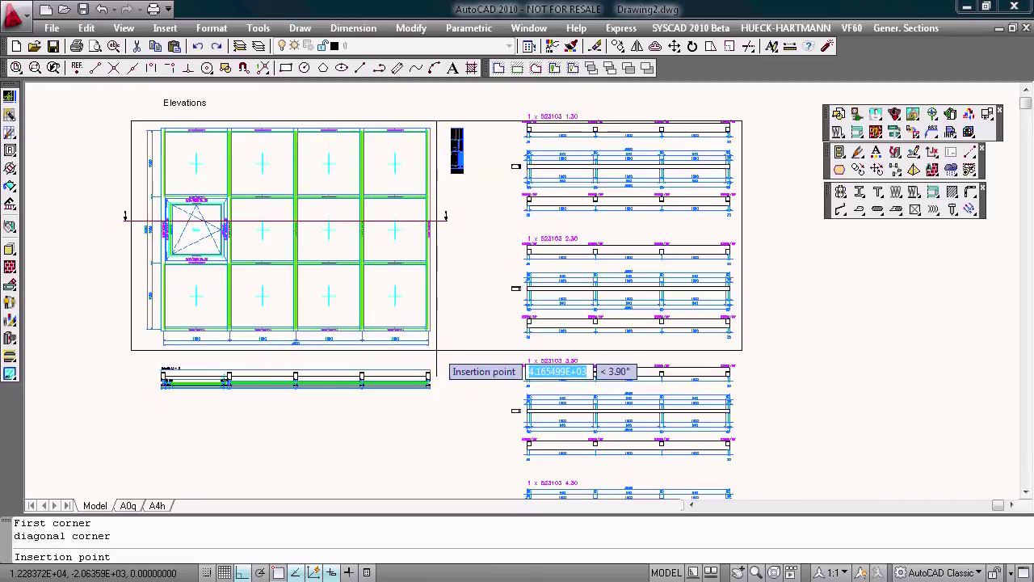
pyautogui.click(243, 274)
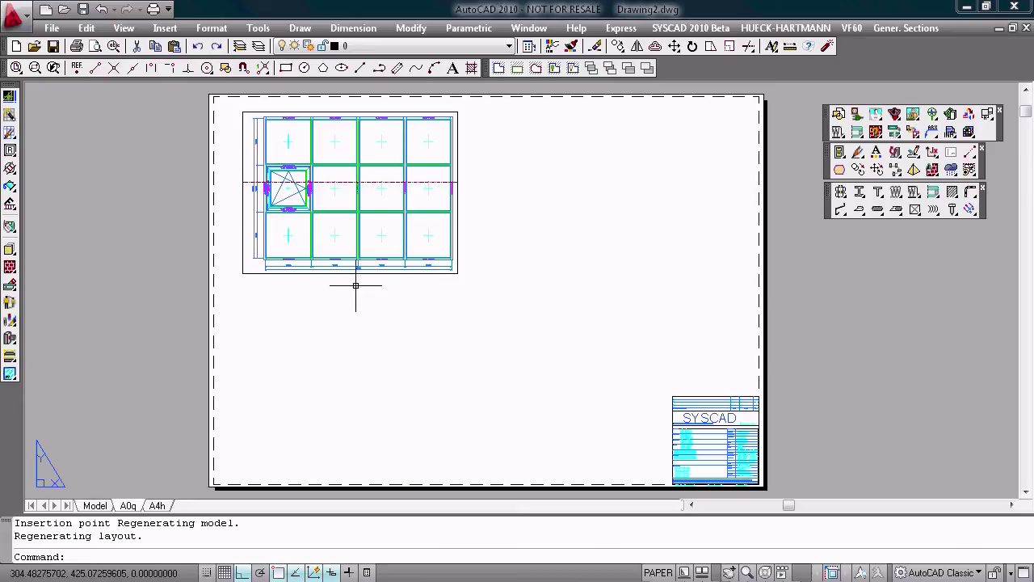
# Begin a 1:2 multi-detail layout view and frame the left end mullion of section U – U with the adjoining window frame.
pyautogui.click(896, 132)
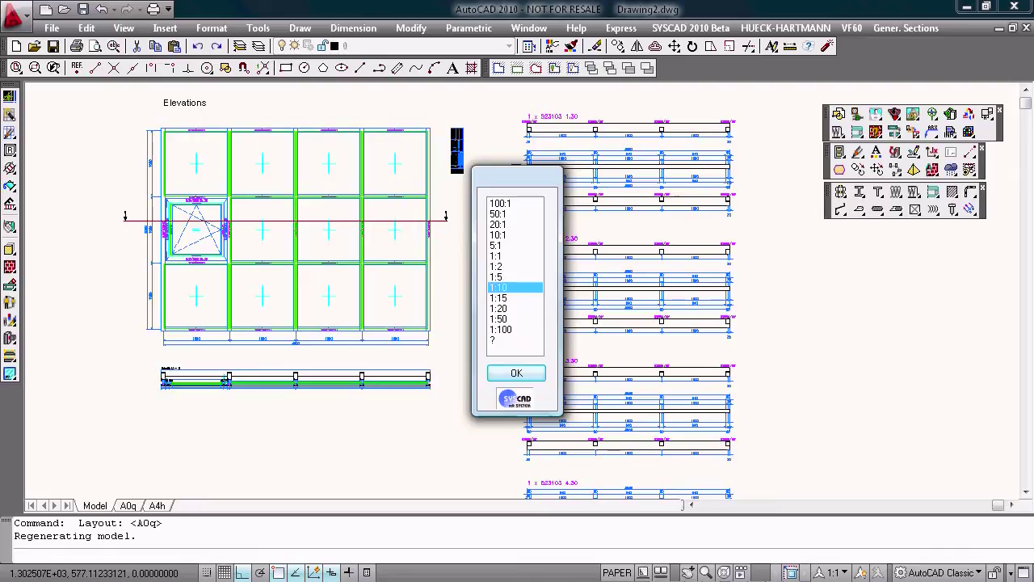
pyautogui.click(515, 266)
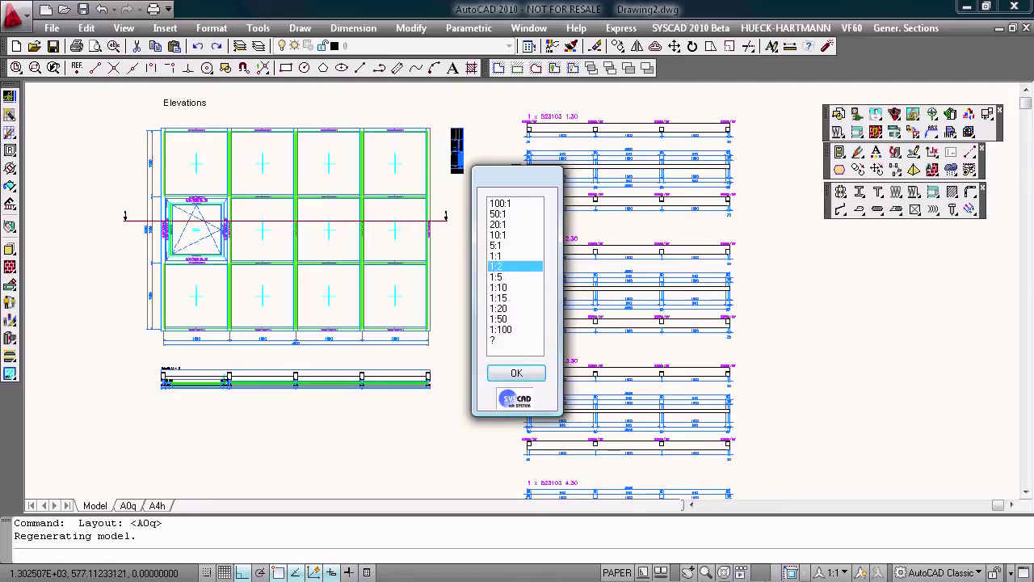
pyautogui.press('Return')
pyautogui.scroll(5, 196, 356)
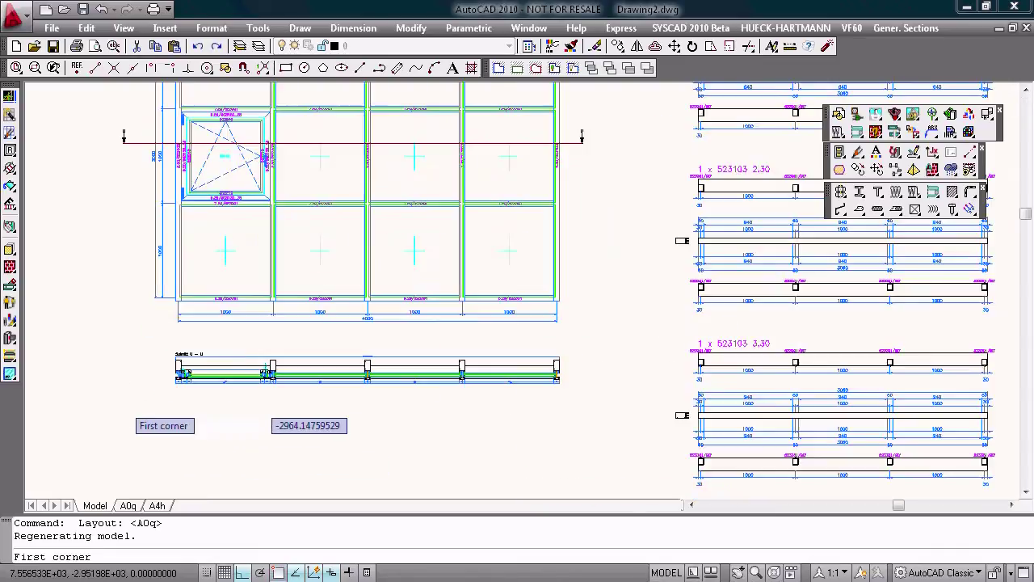
pyautogui.click(190, 338)
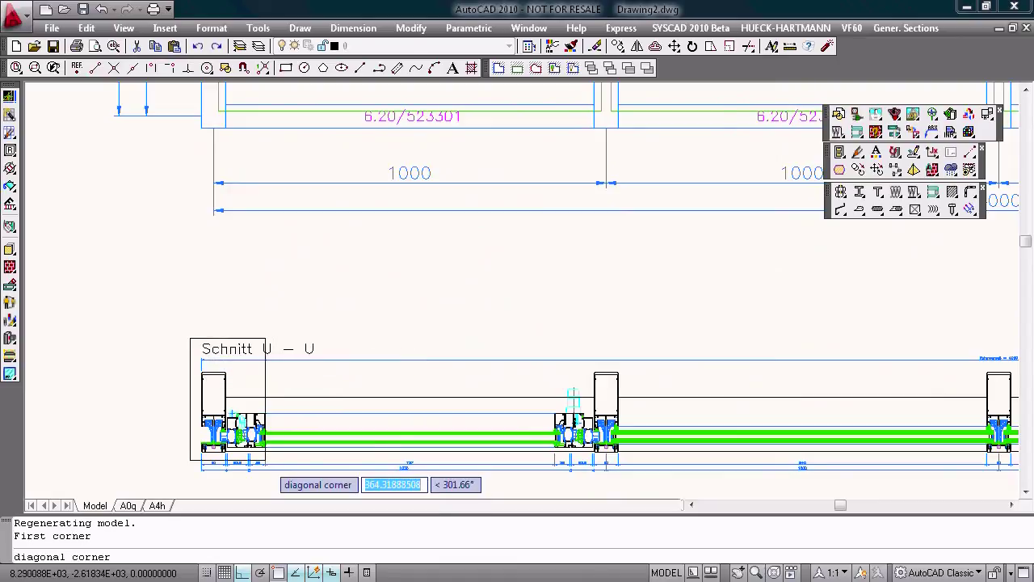
pyautogui.click(273, 488)
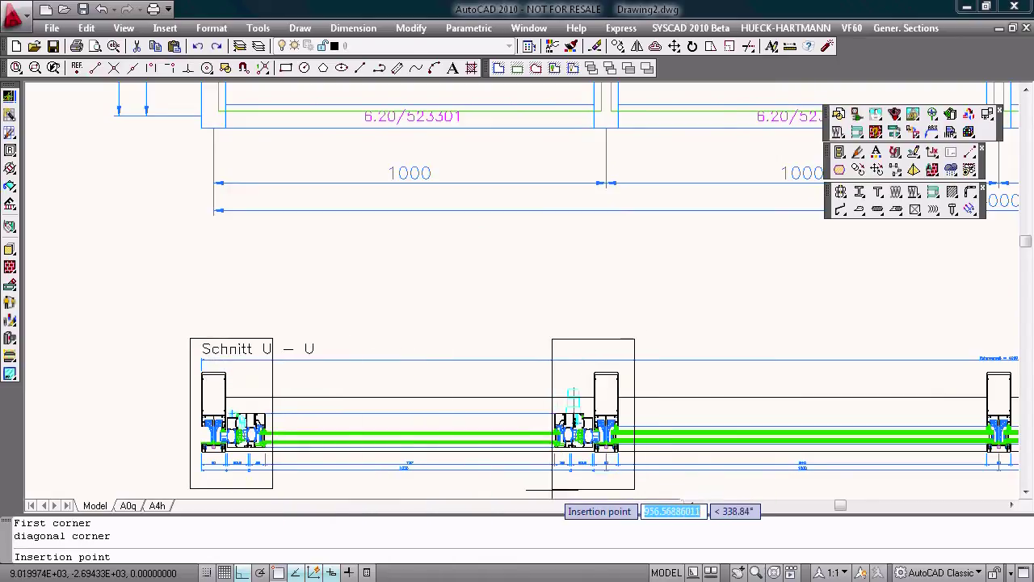
# Frame the remaining four mullions of the section and place the combined detail view below the elevation on sheet A0q.
pyautogui.click(546, 491)
pyautogui.moveTo(799, 476)
pyautogui.mouseDown(button='middle')
pyautogui.moveTo(493, 416)
pyautogui.moveTo(433, 416)
pyautogui.mouseUp(button='middle')
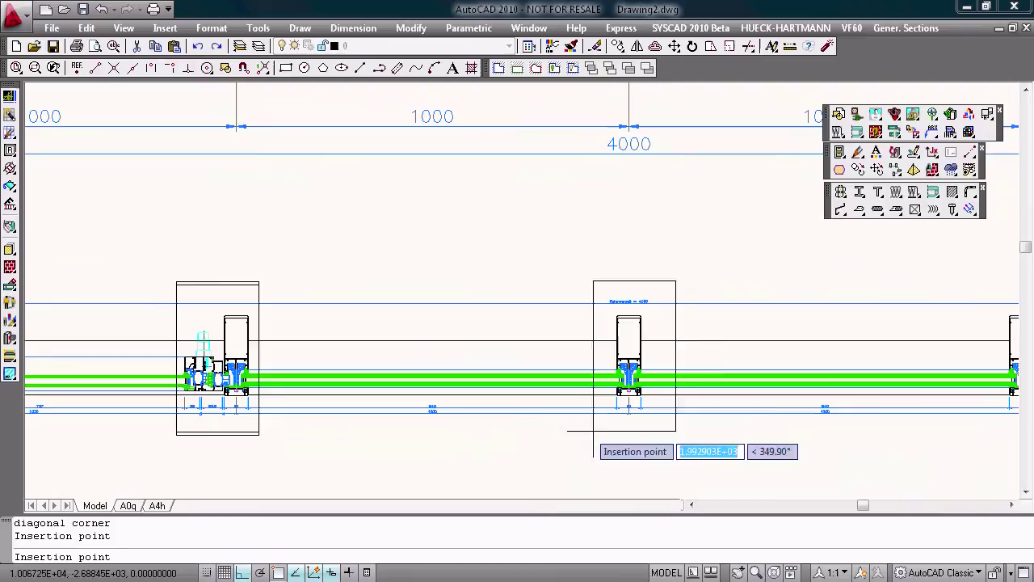
pyautogui.click(589, 431)
pyautogui.moveTo(783, 426); pyautogui.dragTo(396, 387, button='middle')
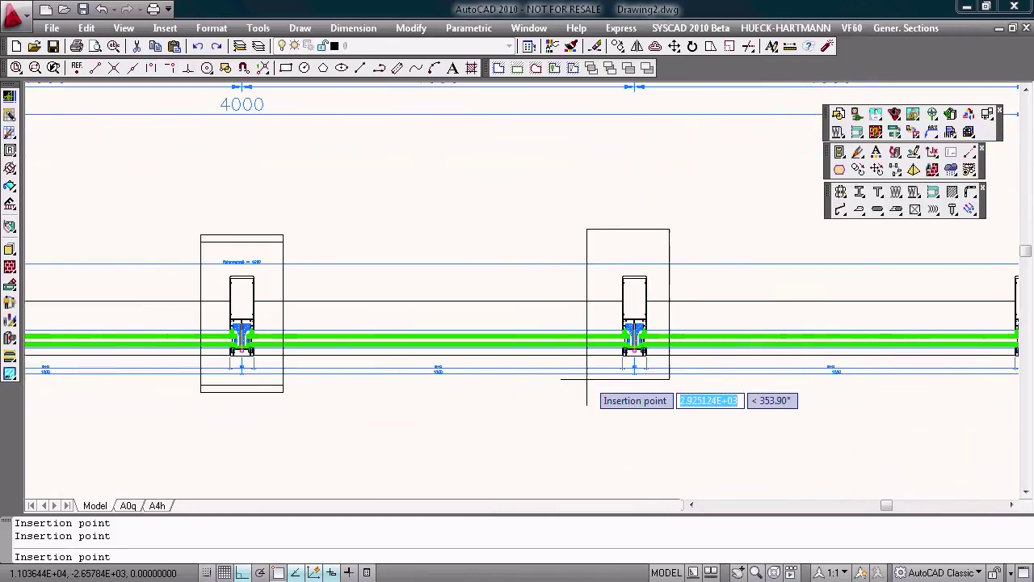
pyautogui.click(609, 379)
pyautogui.moveTo(773, 385); pyautogui.dragTo(769, 389, button='middle')
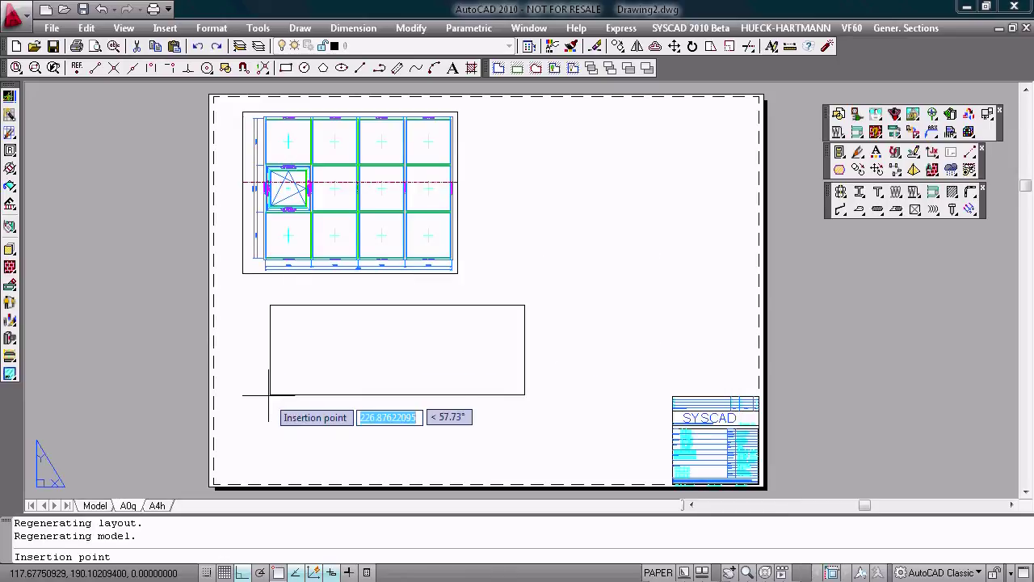
pyautogui.click(240, 386)
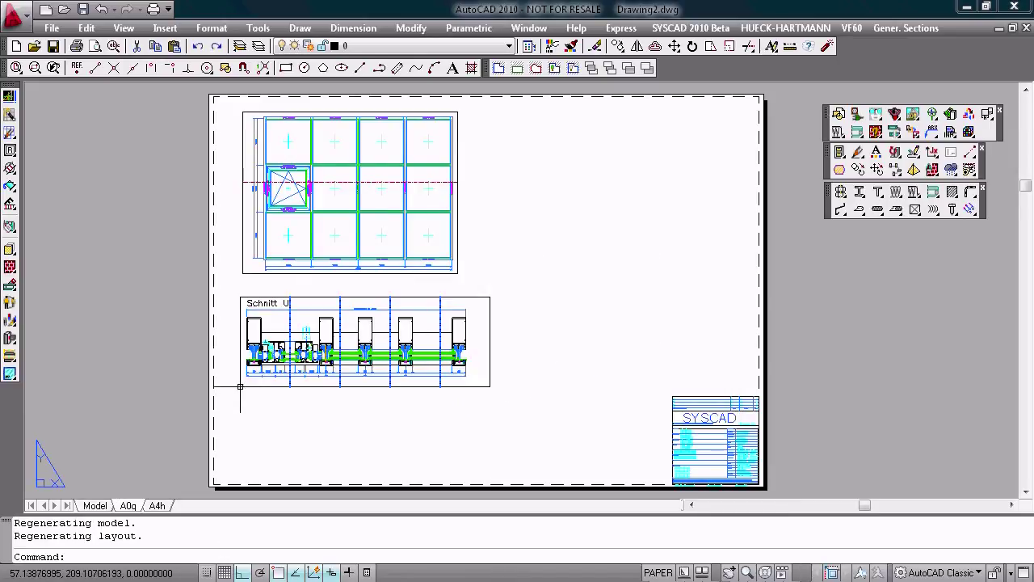
pyautogui.scroll(5, 327, 364)
pyautogui.scroll(-5, 327, 364)
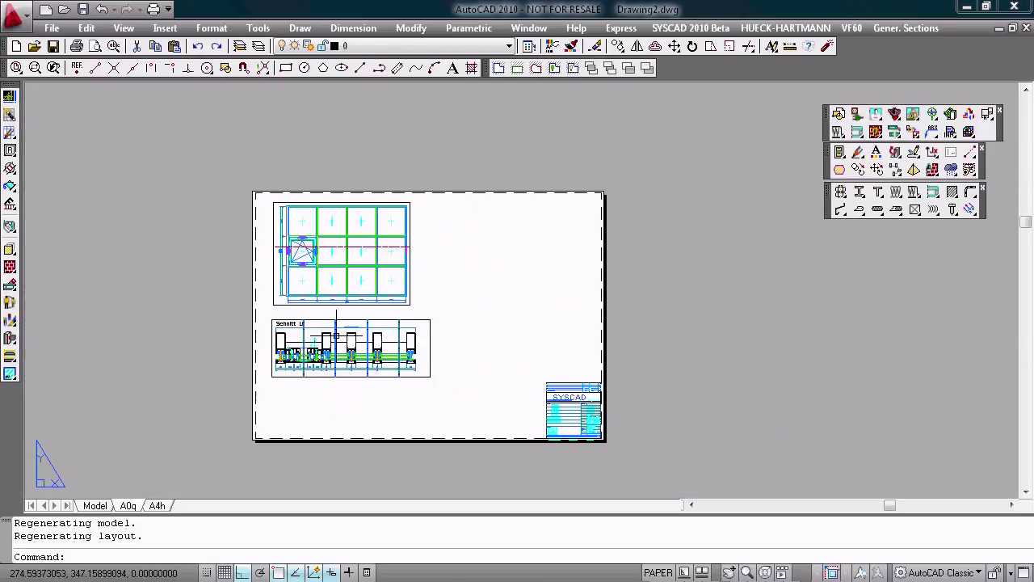
# Return to model space and bring the whole facade elevation with its section into view.
pyautogui.click(95, 505)
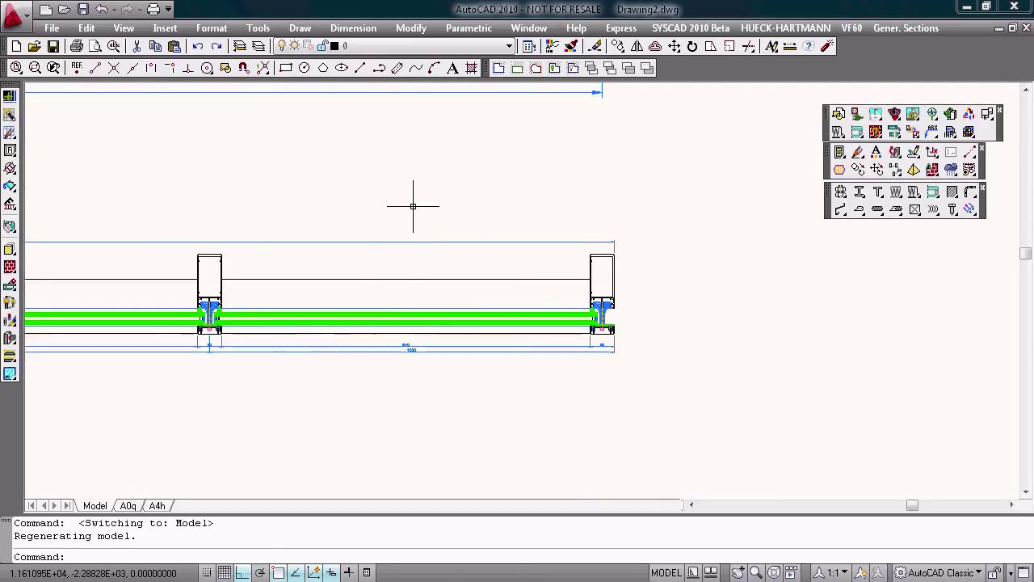
pyautogui.scroll(-5, 312, 219)
pyautogui.moveTo(303, 198); pyautogui.dragTo(443, 379, button='middle')
pyautogui.scroll(4, 388, 326)
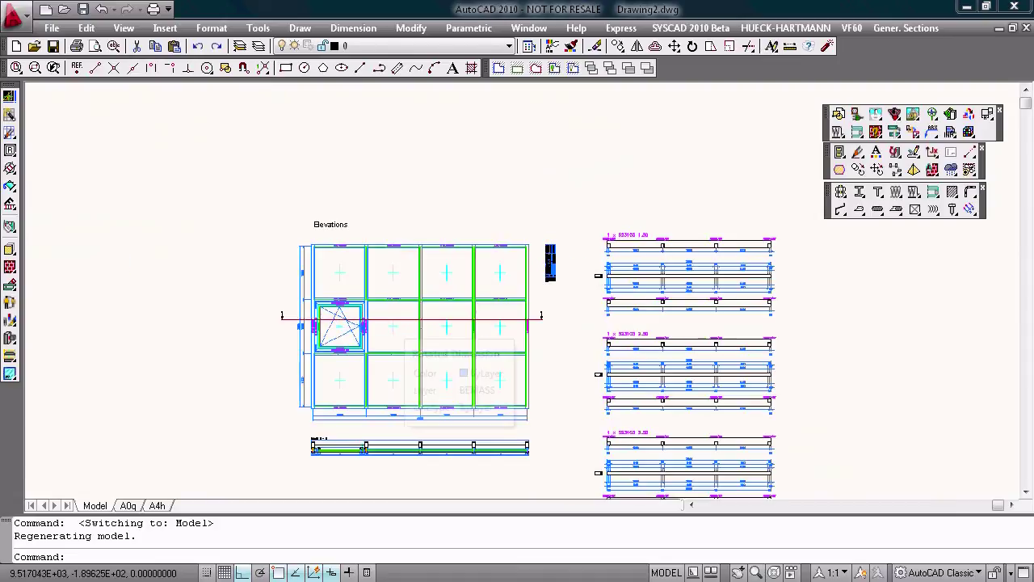
pyautogui.moveTo(386, 328)
pyautogui.mouseDown(button='middle')
pyautogui.moveTo(374, 271)
pyautogui.moveTo(351, 258)
pyautogui.mouseUp(button='middle')
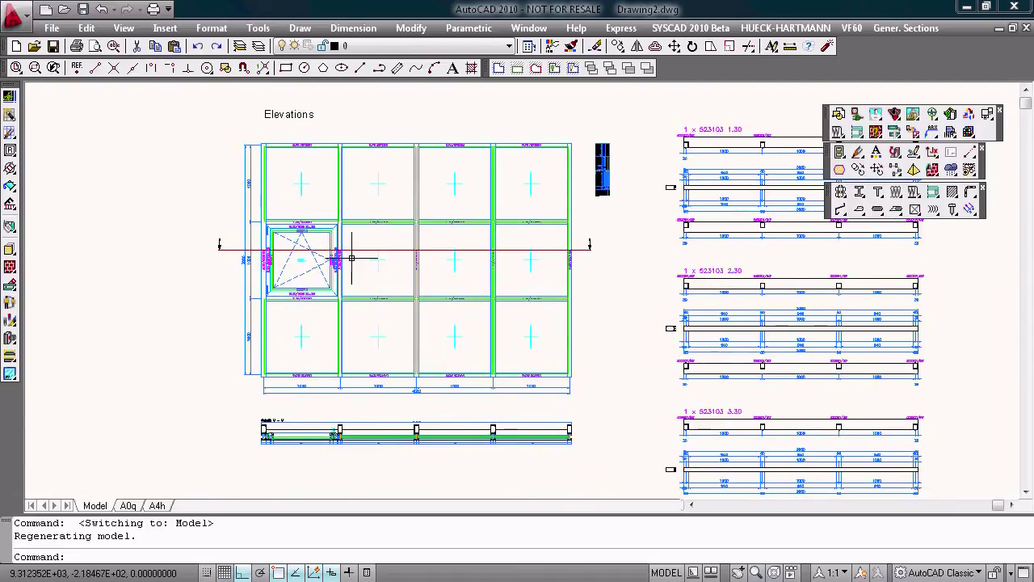